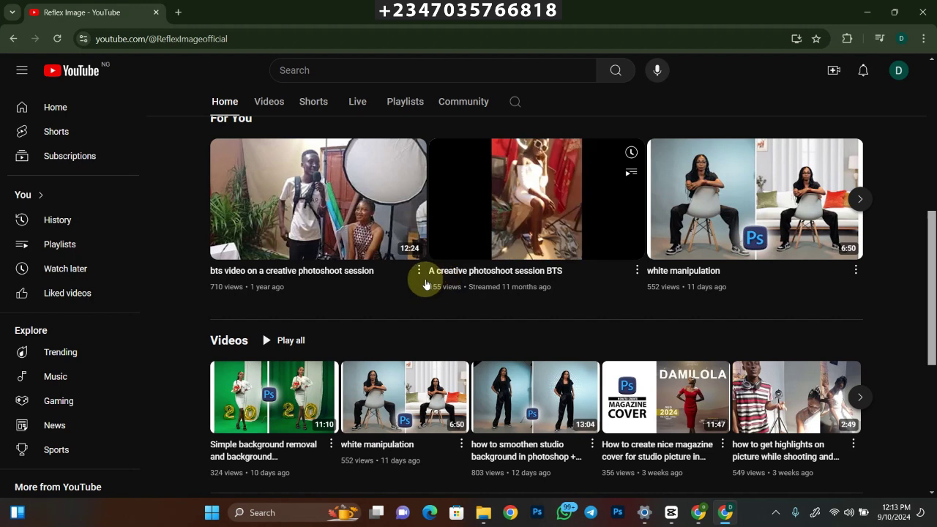
- Subscribe to the Reflex Image YouTube channel
scroll(560, 176, up, 5)
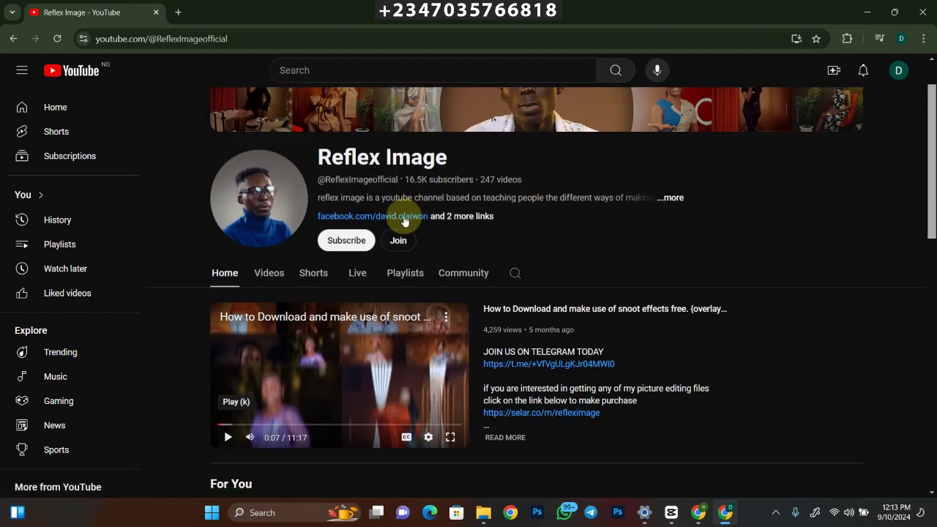
click(341, 240)
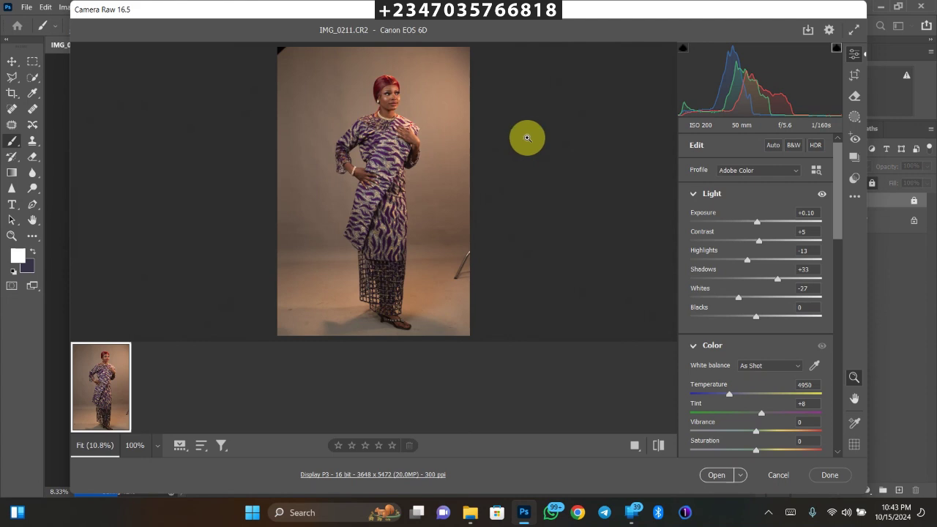
- Open IMG_0211.CR2 from Camera Raw with its canvas extended at a 4:5 ratio around the whole photo, and duplicate its Background layer
click(715, 477)
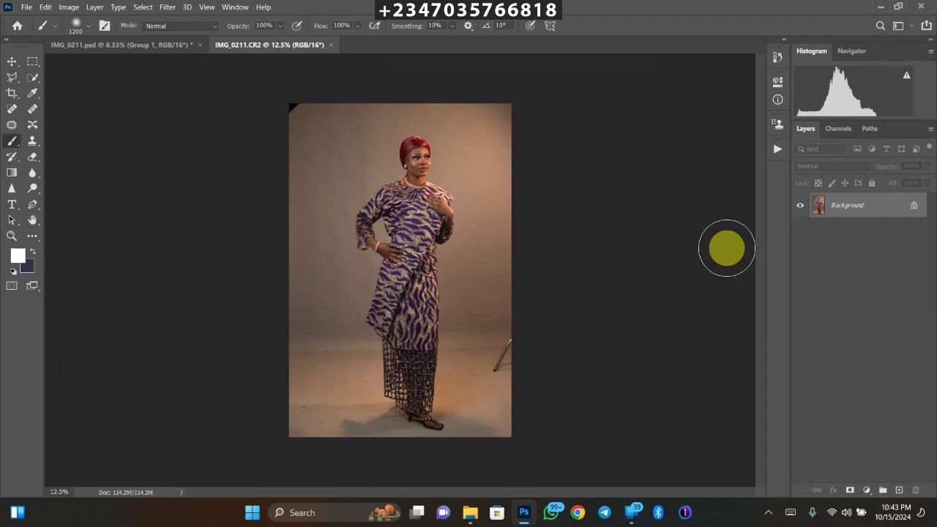
key(c)
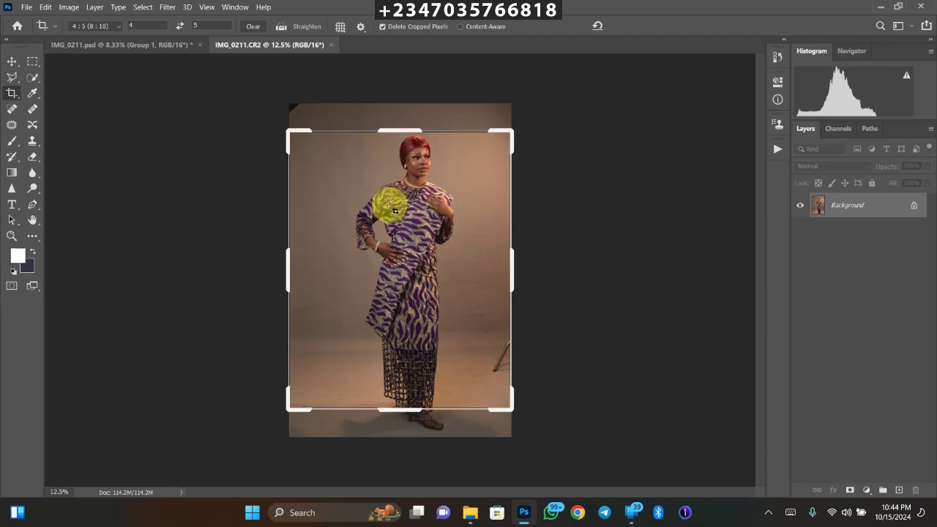
drag(510, 411, 526, 427)
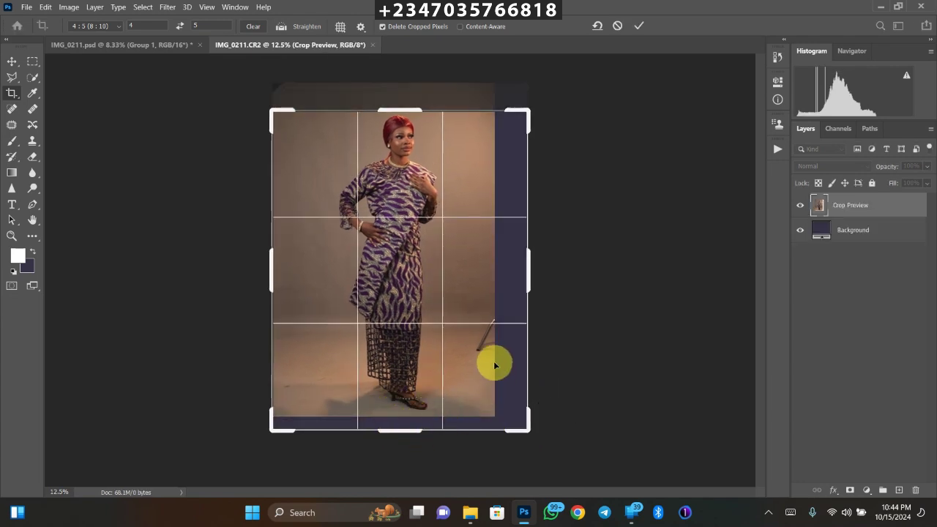
drag(273, 110, 268, 96)
drag(391, 182, 398, 194)
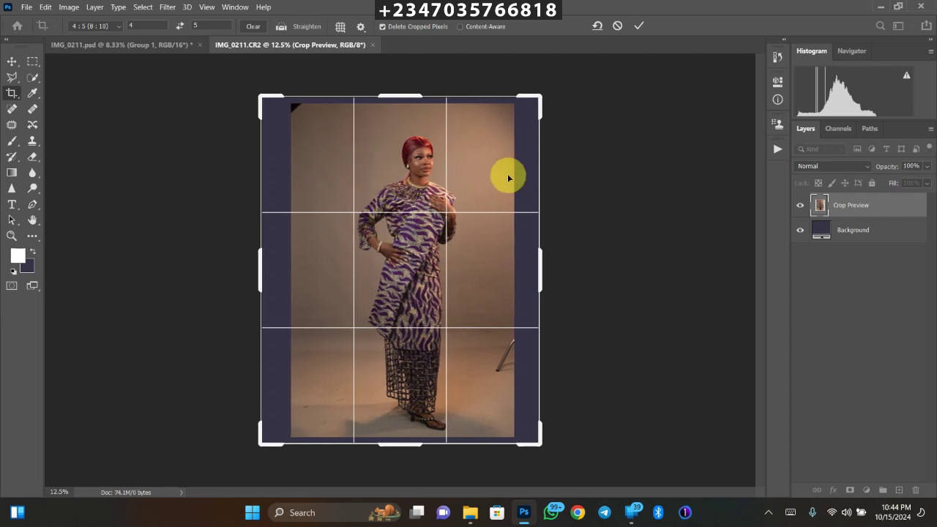
key(Return)
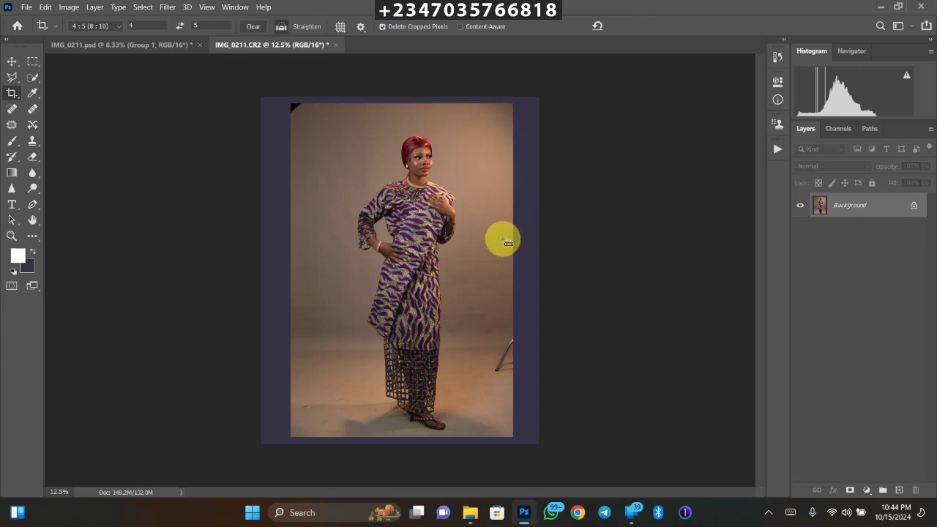
key(ctrl+j)
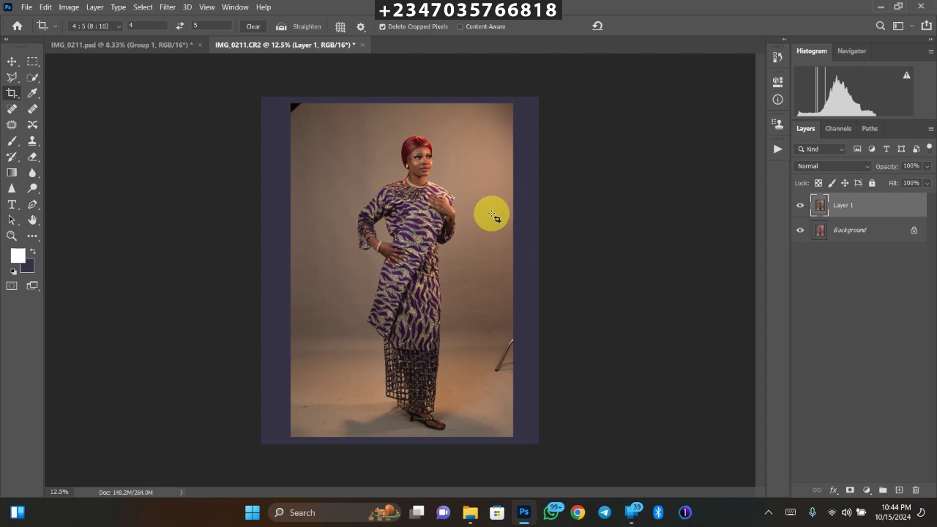
- Switch to the IMG_0211.psd document and compare the image with Group 1 shown and hidden, leaving the group hidden
click(153, 45)
click(801, 201)
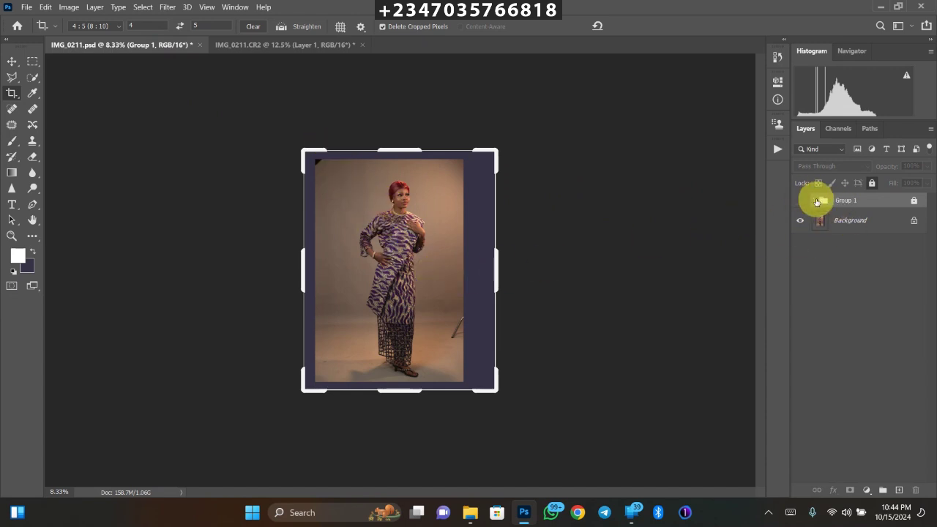
click(800, 201)
click(800, 201)
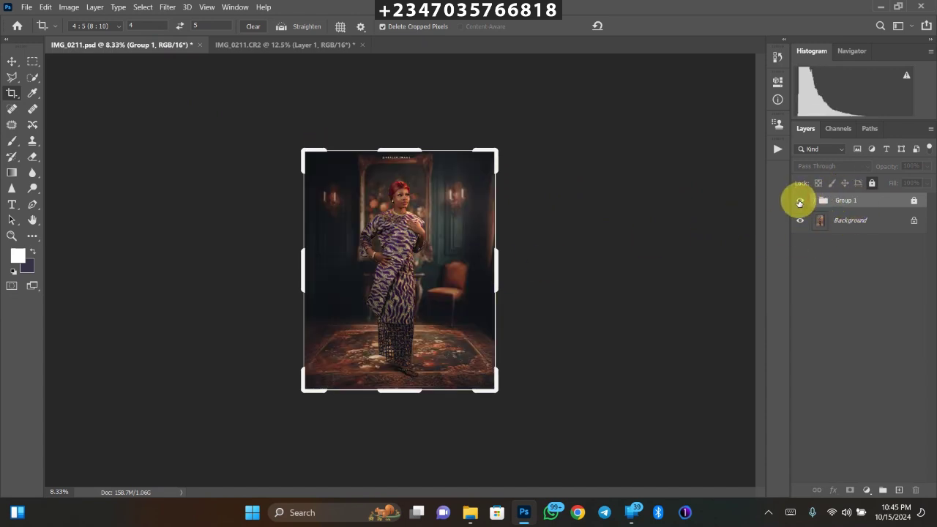
click(800, 201)
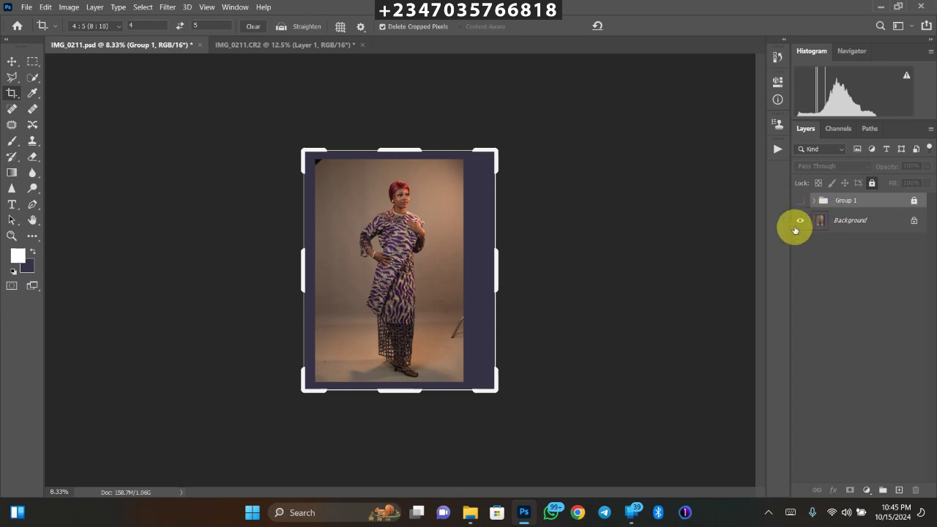
key(ctrl+plus)
key(ctrl+minus)
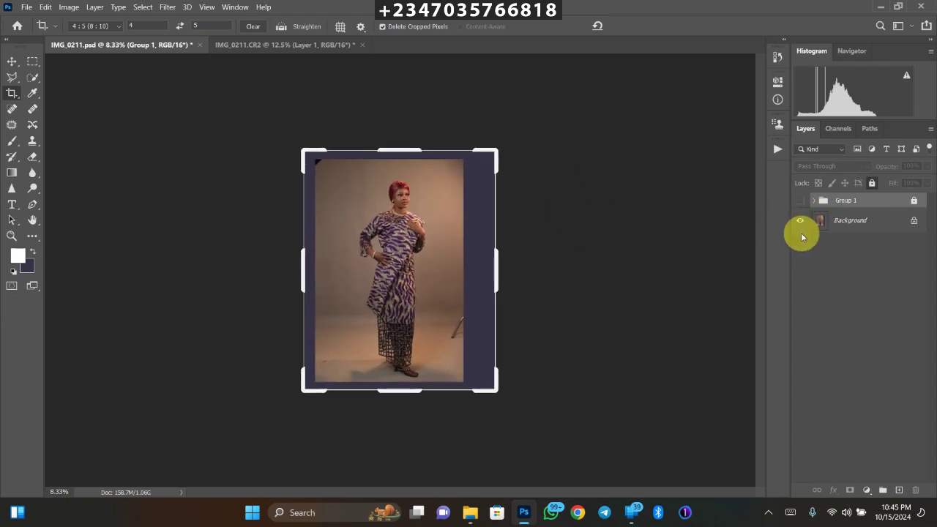
- Duplicate the Background layer and select the woman on the copy automatically with Select Subject
click(846, 222)
key(ctrl+j)
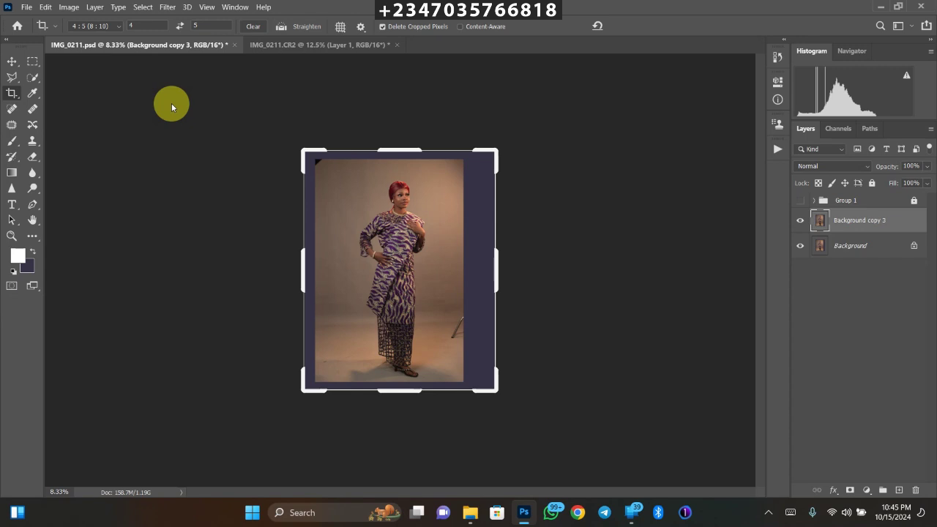
click(33, 79)
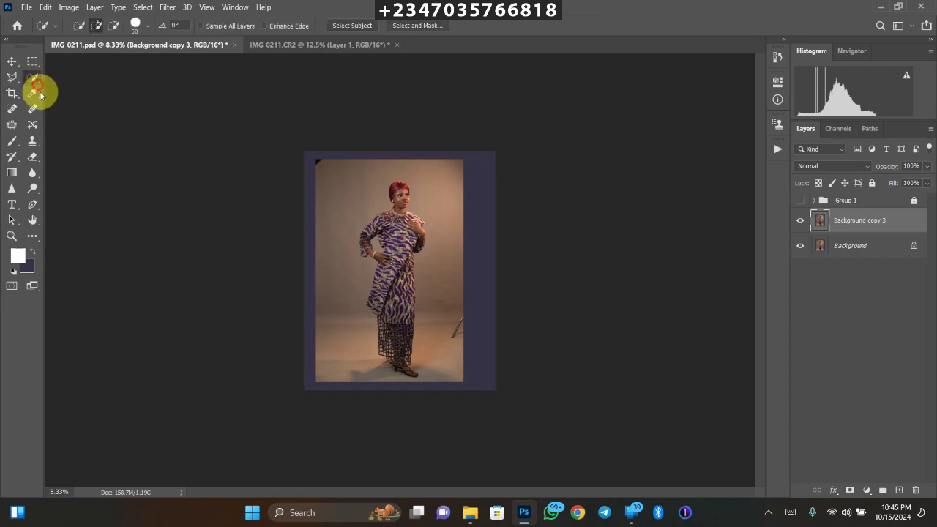
click(352, 26)
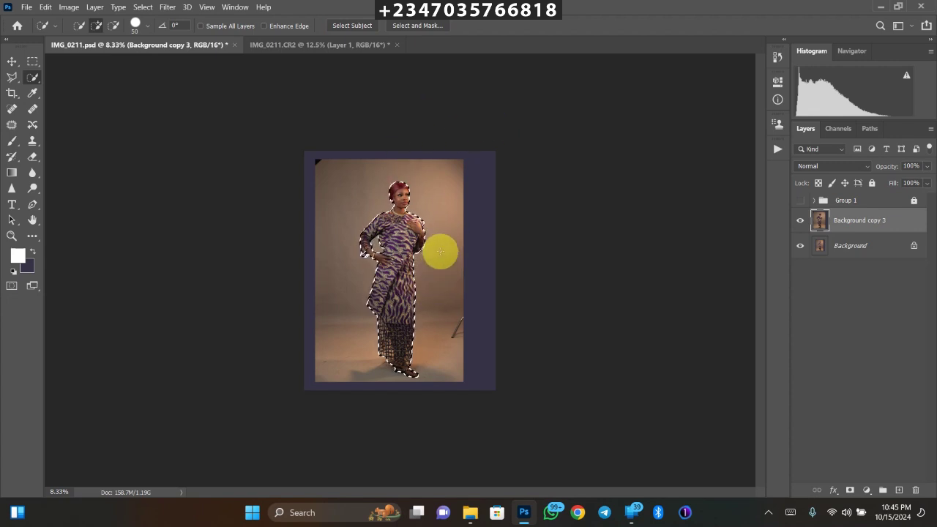
- Examine the selection edge around the woman's arms, dress, openwork hem and sandal for inaccurate areas
key(ctrl+plus)
key(ctrl+plus)
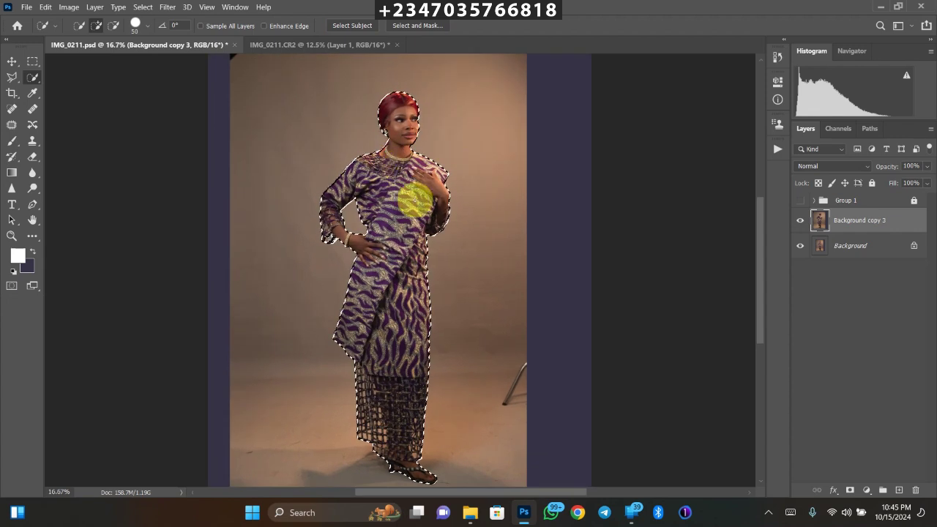
mouse_move(416, 273)
mouse_down()
mouse_move(408, 212)
mouse_move(433, 266)
mouse_up()
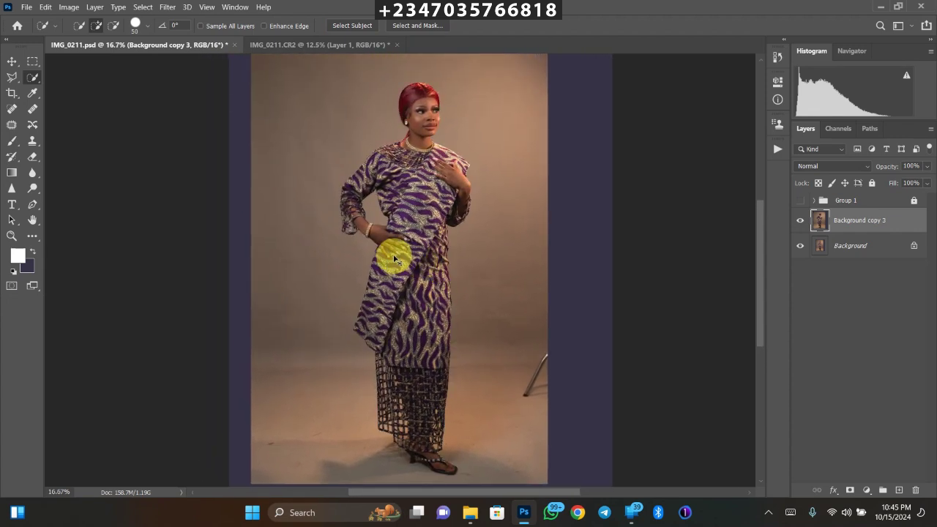
key(ctrl+plus)
key(ctrl+plus)
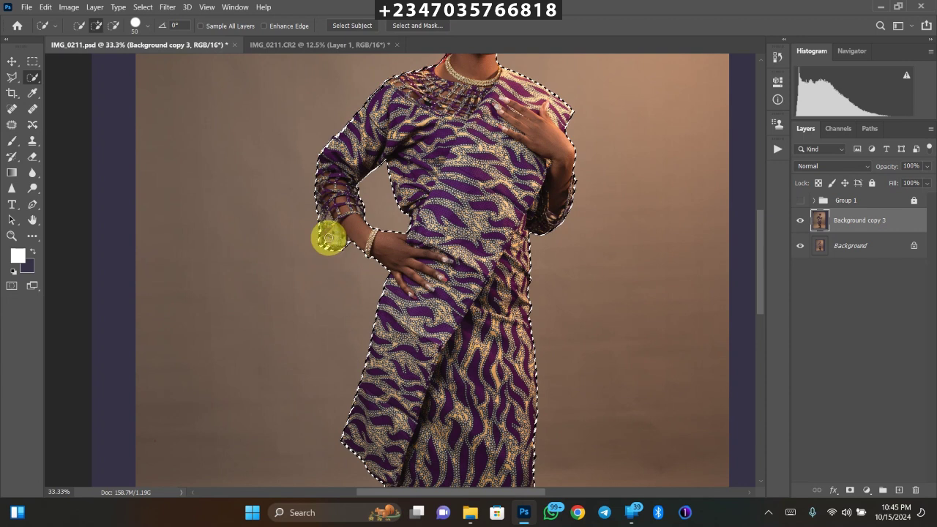
drag(335, 242, 380, 190)
drag(419, 284, 387, 139)
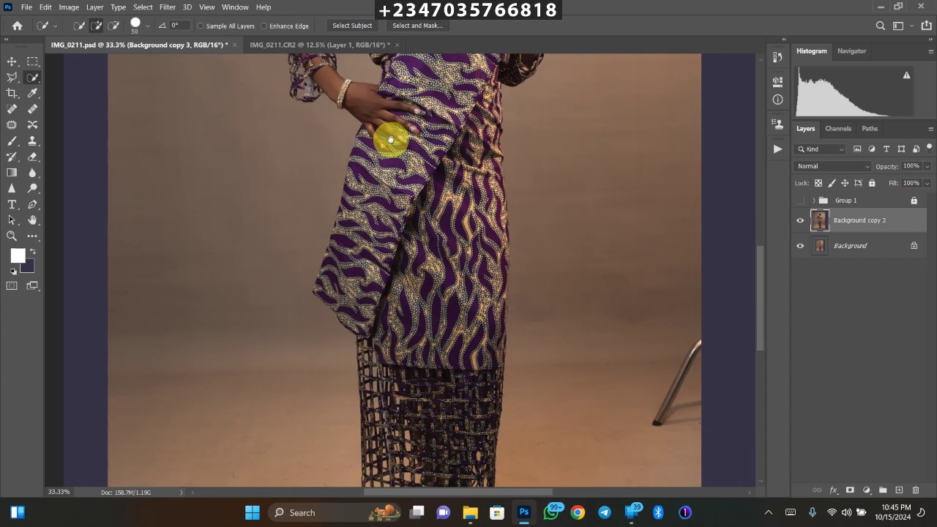
scroll(391, 186, up, 5)
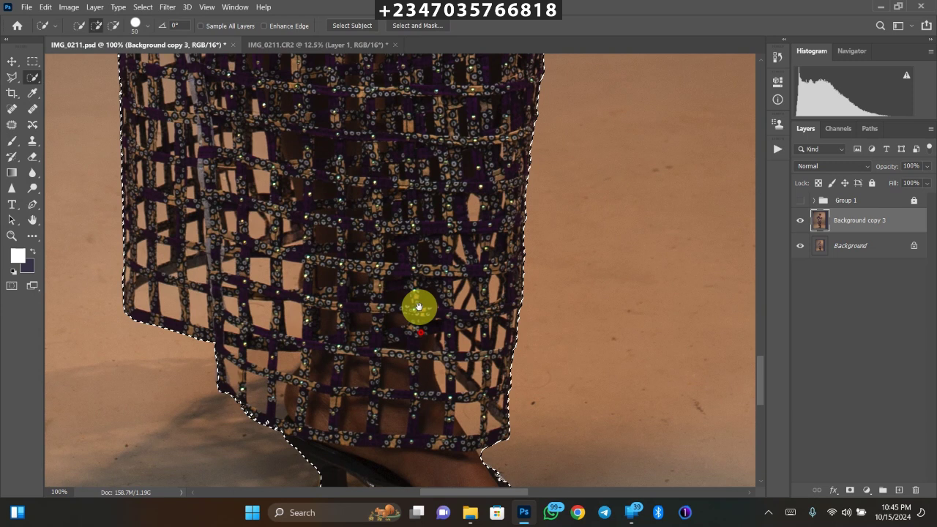
drag(419, 308, 387, 262)
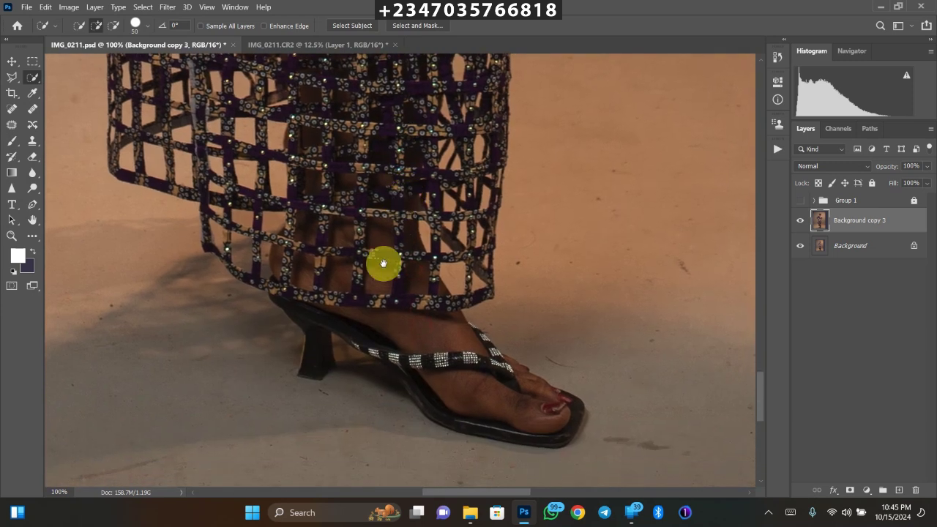
- Subtract the floor gap between the sandal's heel and sole from the selection with the Polygonal Lasso tool
right_click(12, 82)
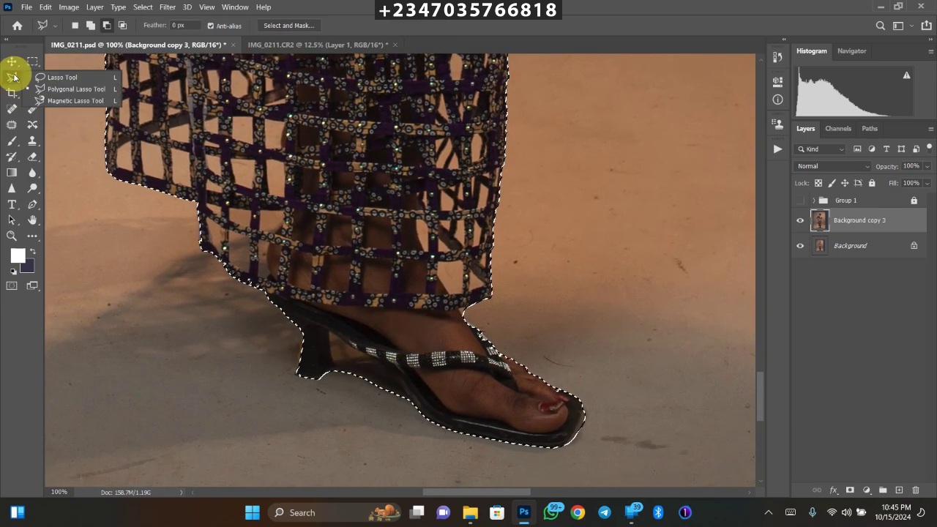
click(55, 86)
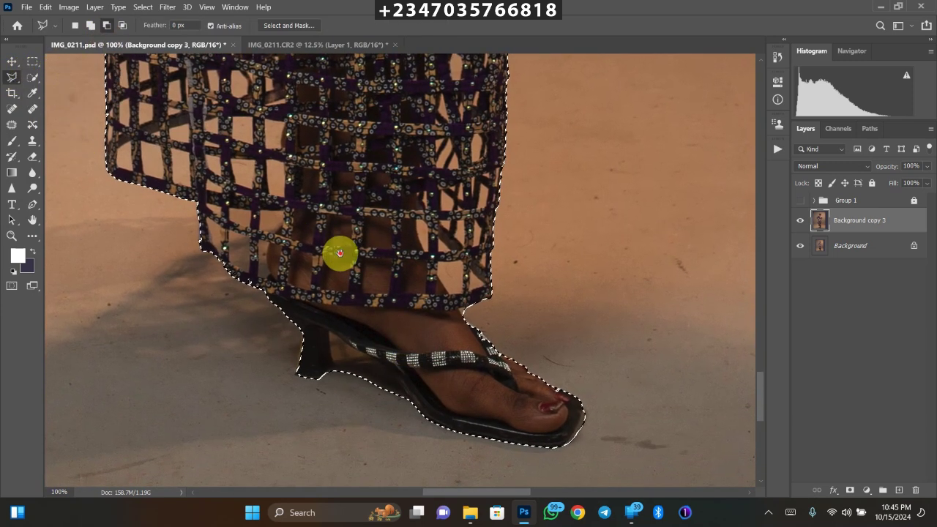
drag(335, 256, 356, 241)
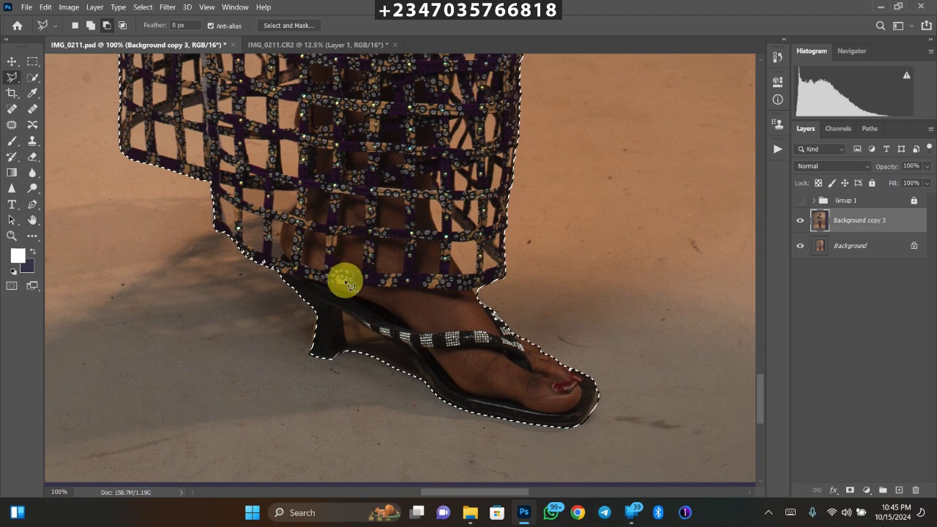
click(422, 381)
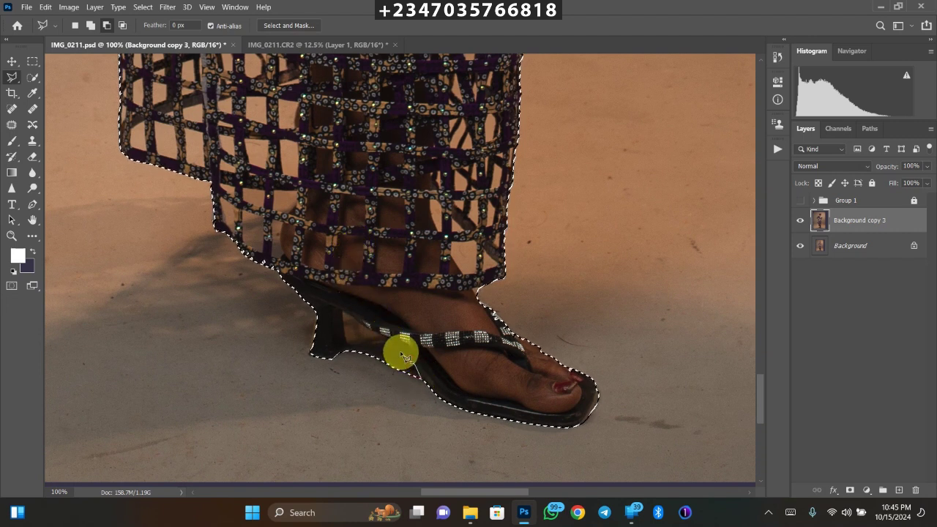
click(342, 314)
click(350, 364)
click(401, 381)
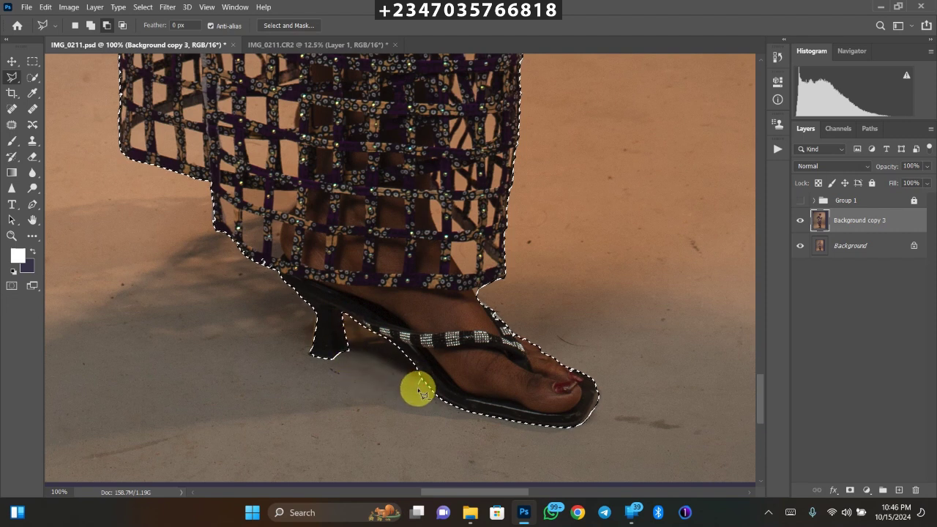
- Subtract the thin sliver of floor at the tip of the sandal from the selection
scroll(416, 400, up, 2)
scroll(391, 276, right, 2)
scroll(439, 345, down, 4)
scroll(440, 345, right, 3)
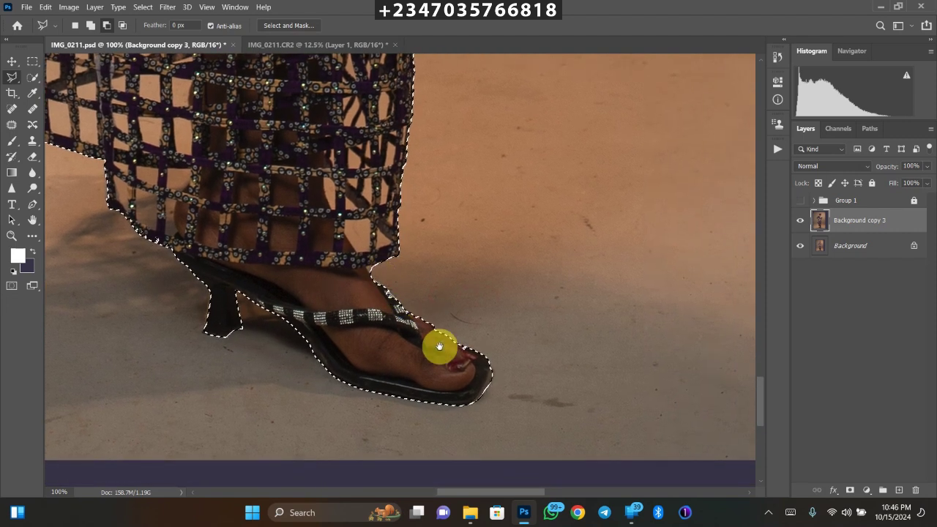
click(470, 404)
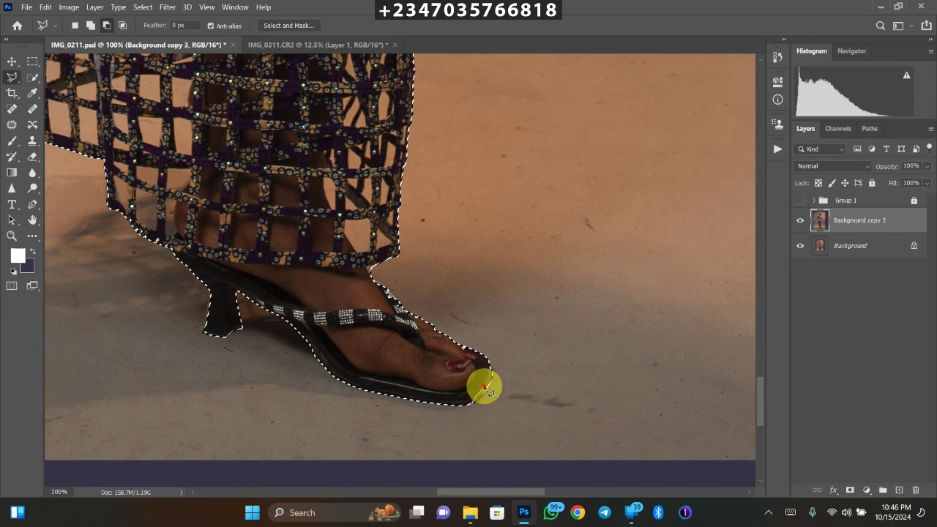
click(495, 364)
click(472, 405)
- Add the missed edge of the sandal strap on top of the foot to the selection
scroll(477, 349, left, 2)
scroll(477, 349, up, 3)
click(91, 25)
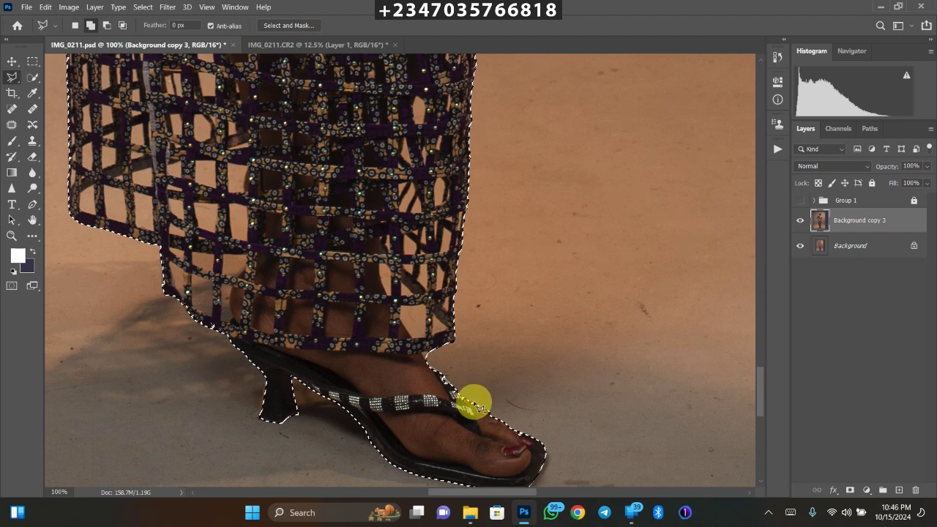
click(441, 377)
double_click(468, 402)
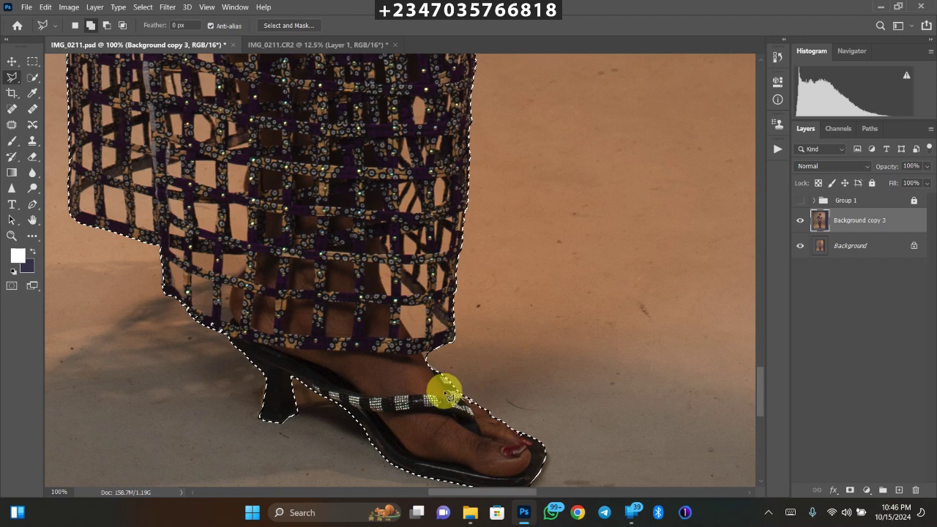
- Feather the selection around the woman by 2 pixels
scroll(444, 406, down, 10)
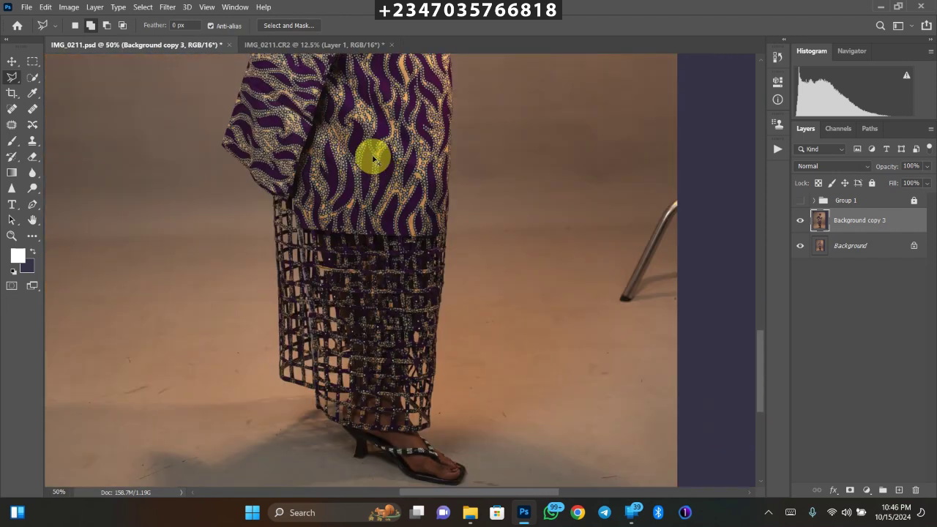
key(ctrl+plus)
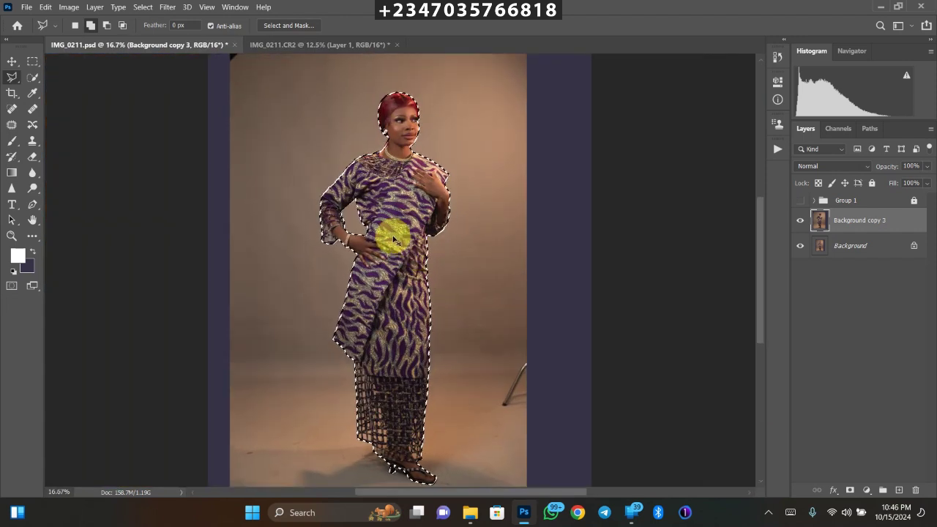
key(ctrl+minus)
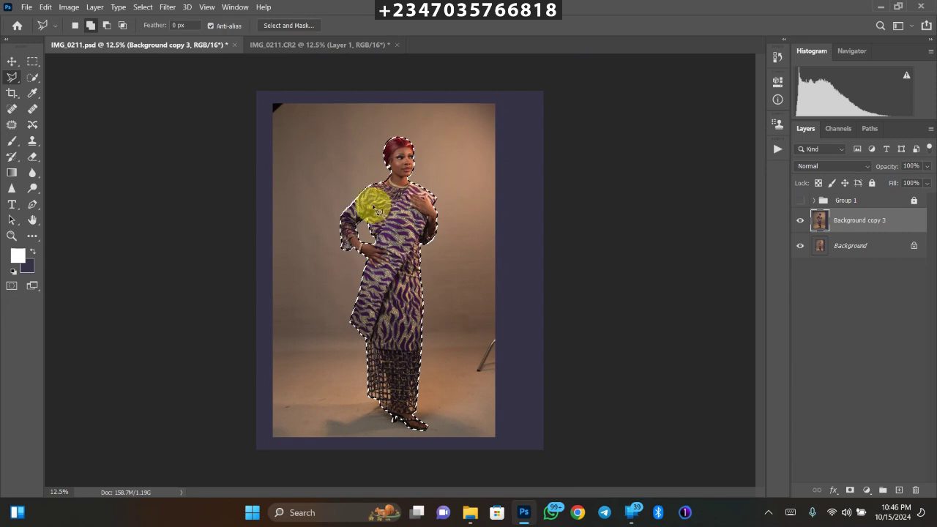
right_click(378, 212)
click(389, 236)
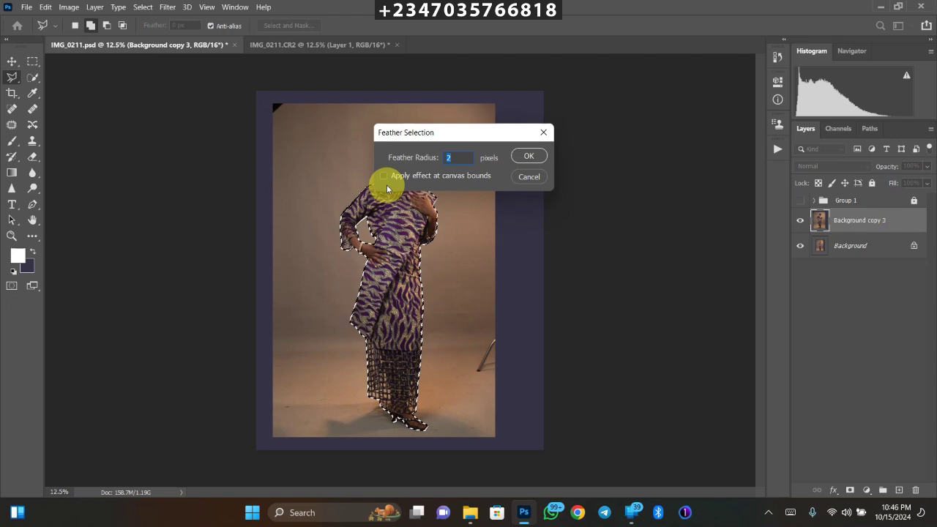
key(Return)
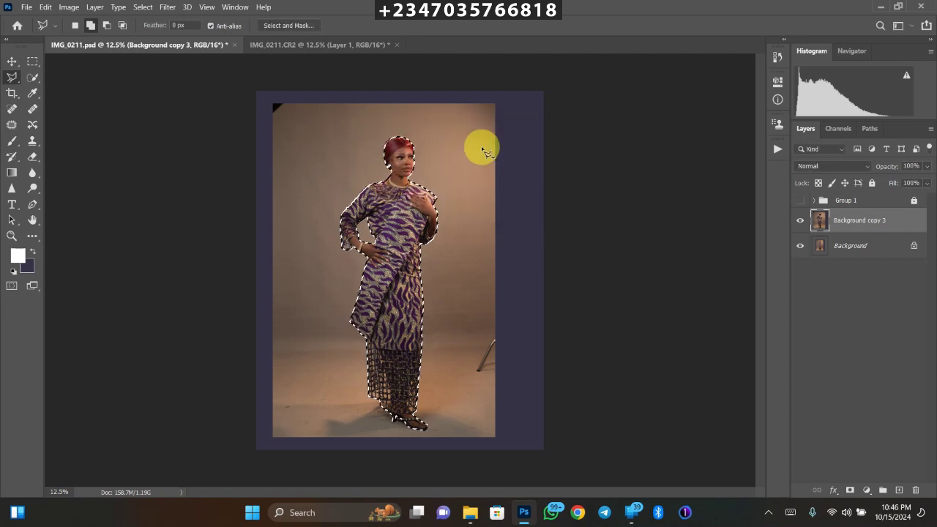
- Mask the Background copy 3 layer with the selection of the woman and hide the Background layer
key(ctrl+plus)
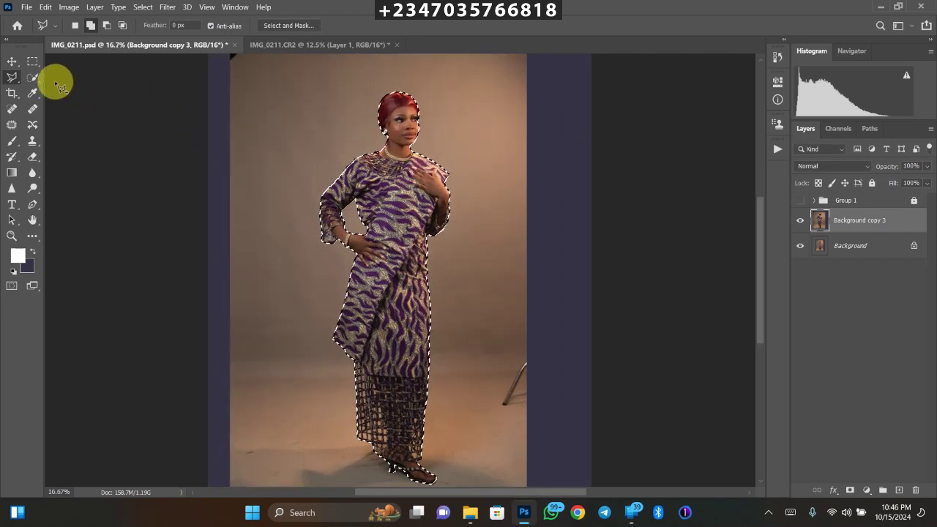
key(w)
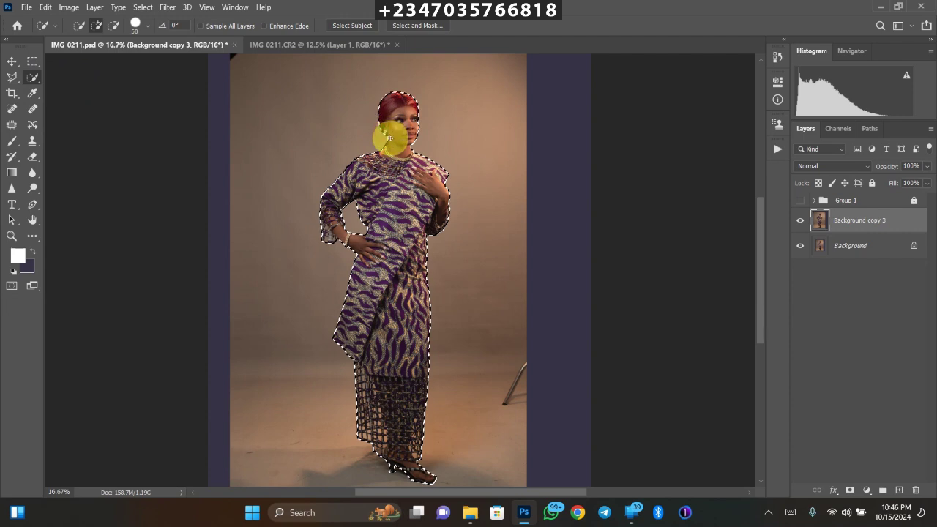
click(850, 491)
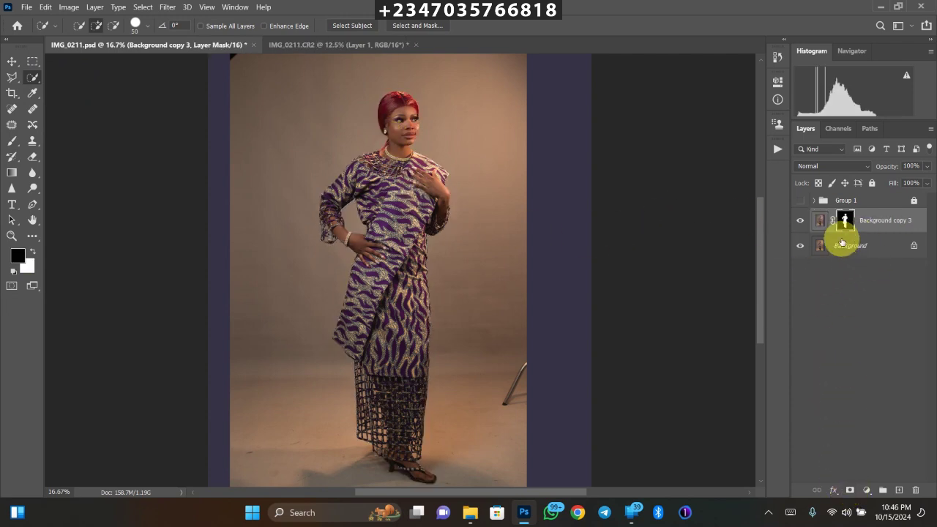
click(801, 247)
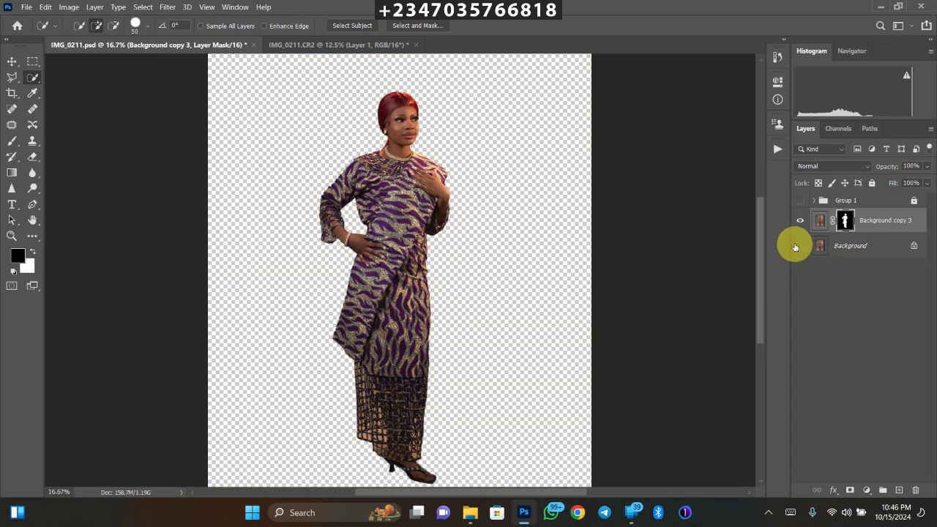
- Open the layer mask for refinement and brush the netted hem's outer side with the Refine Edge Brush to remove the floor showing through
key(ctrl+minus)
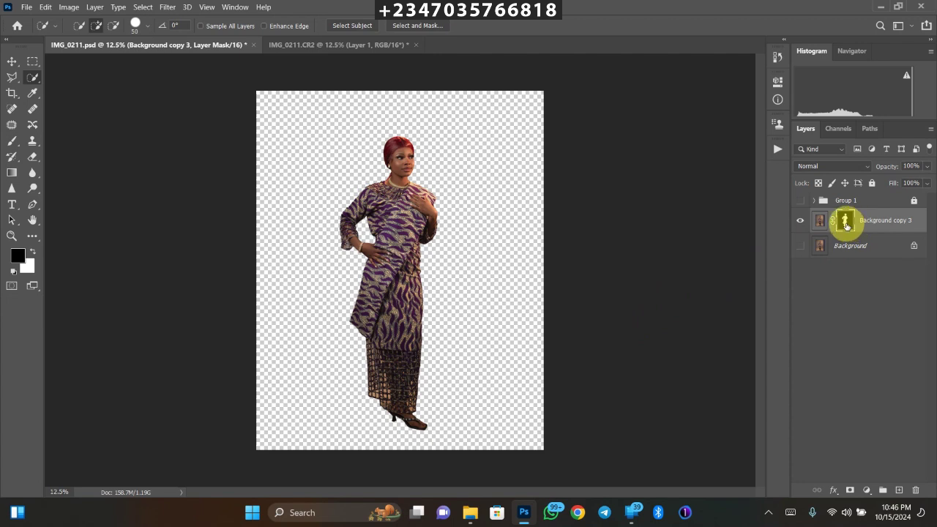
double_click(845, 223)
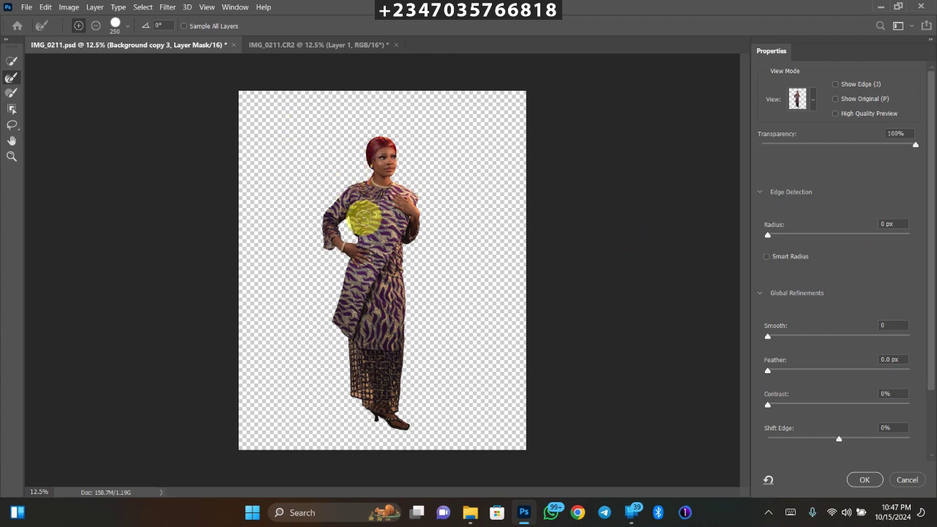
key(ctrl+plus)
scroll(391, 393, down, 5)
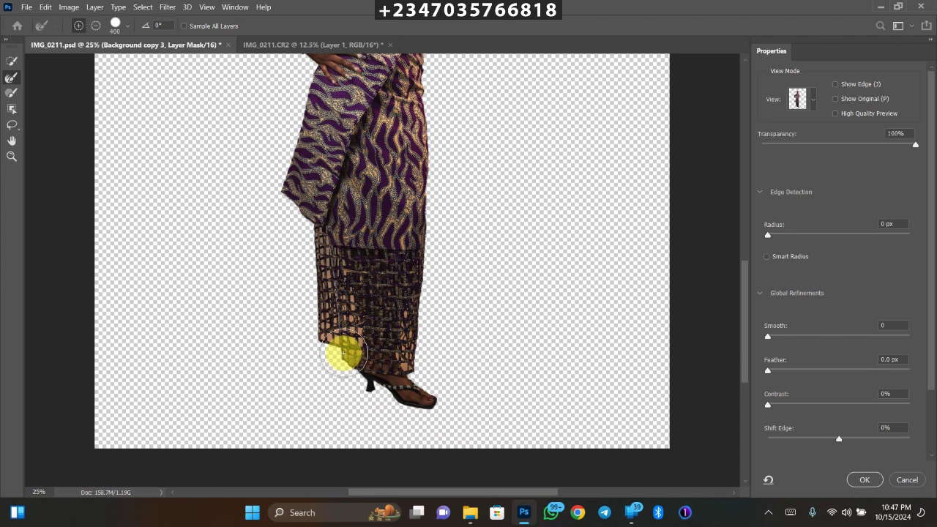
mouse_move(341, 353)
mouse_down()
mouse_move(328, 335)
mouse_move(325, 246)
mouse_up()
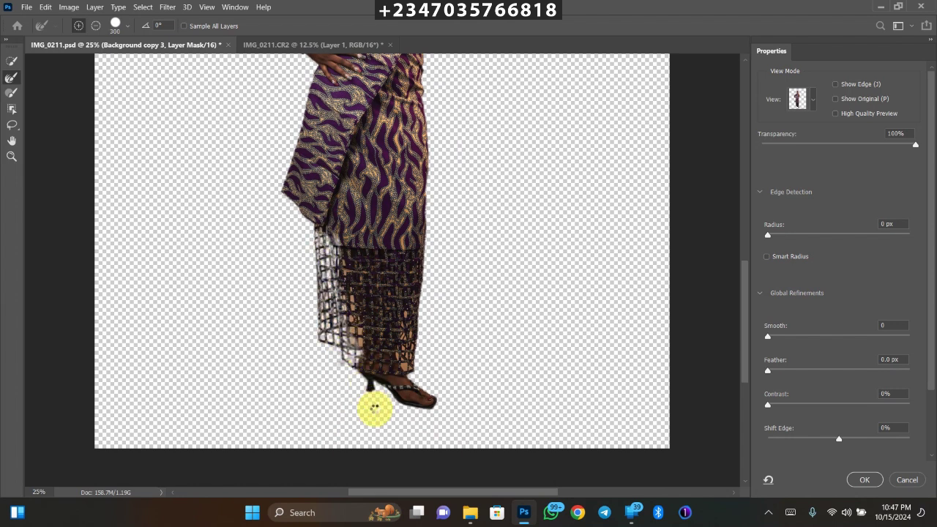
- Refine the lower netting across to the hem's opposite side with a smaller Refine Edge Brush
key(bracketleft)
key(bracketleft)
key(bracketleft)
key(bracketleft)
mouse_move(330, 300)
mouse_down()
mouse_move(355, 343)
mouse_move(319, 233)
mouse_move(351, 332)
mouse_move(357, 339)
mouse_move(353, 308)
mouse_move(351, 330)
mouse_move(409, 362)
mouse_move(381, 249)
mouse_move(416, 386)
mouse_move(397, 334)
mouse_move(411, 368)
mouse_up()
- Clear the remaining floor patches in the netting with the Refine Edge Brush reduced to 60 pixels and apply the mask refinement
key(bracketleft)
key(bracketleft)
key(bracketleft)
key(bracketleft)
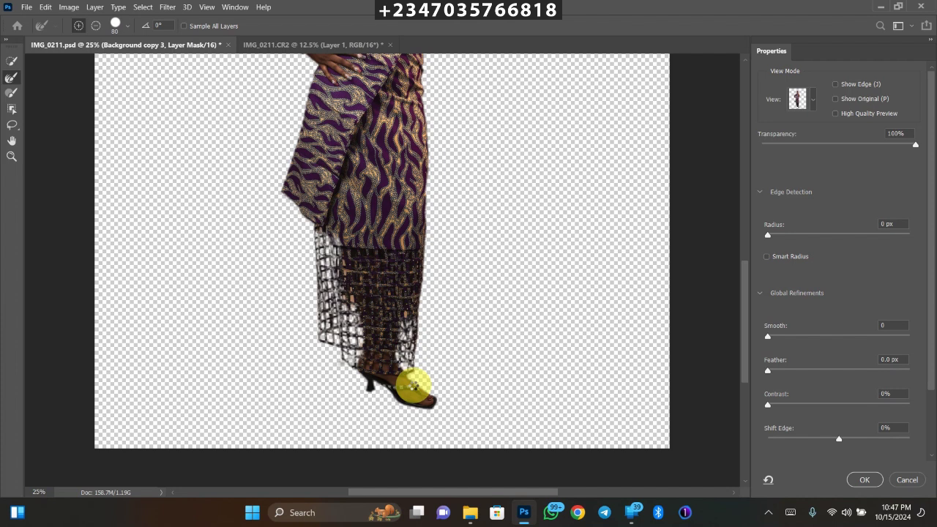
drag(414, 375, 406, 319)
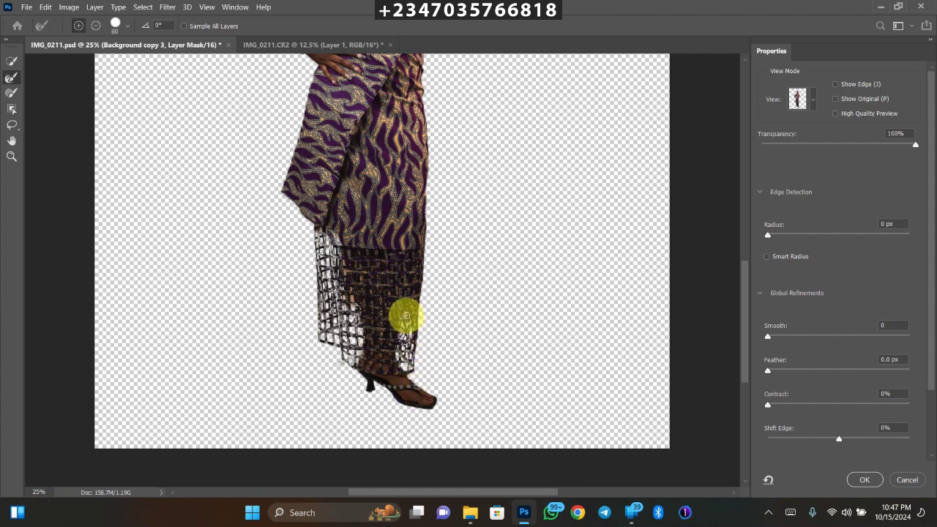
mouse_move(349, 307)
mouse_down()
mouse_move(364, 356)
mouse_move(329, 242)
mouse_move(352, 314)
mouse_move(343, 283)
mouse_move(348, 376)
mouse_up()
mouse_move(314, 320)
mouse_down()
mouse_move(373, 357)
mouse_move(380, 376)
mouse_move(324, 307)
mouse_move(363, 358)
mouse_up()
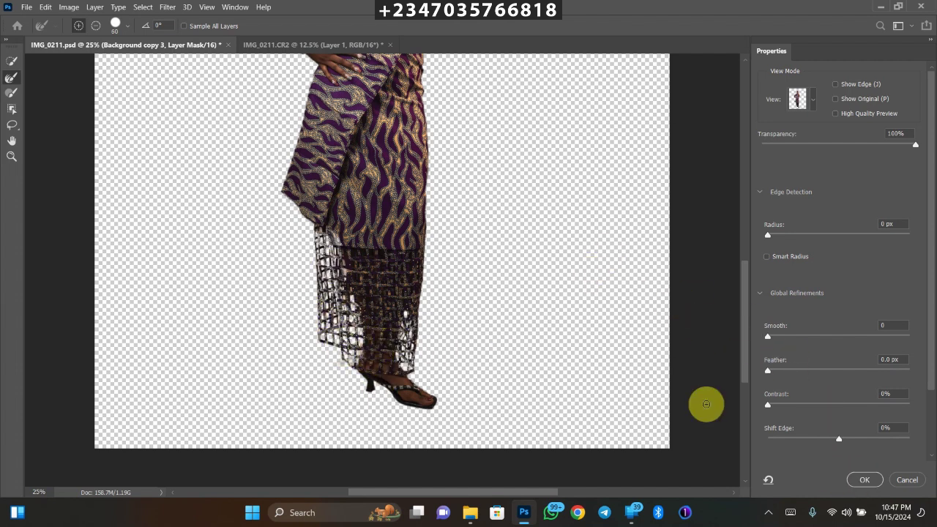
key(Return)
key(ctrl+minus)
key(ctrl+minus)
key(ctrl+minus)
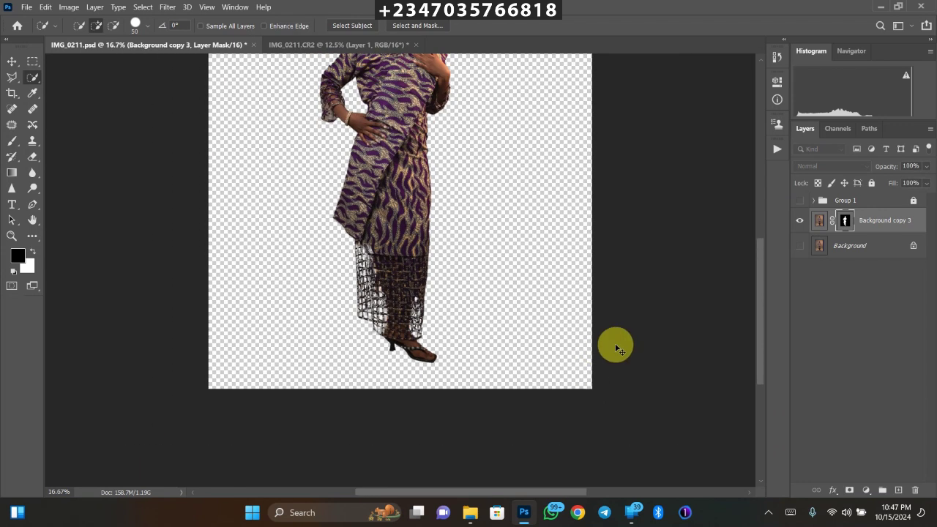
key(ctrl+minus)
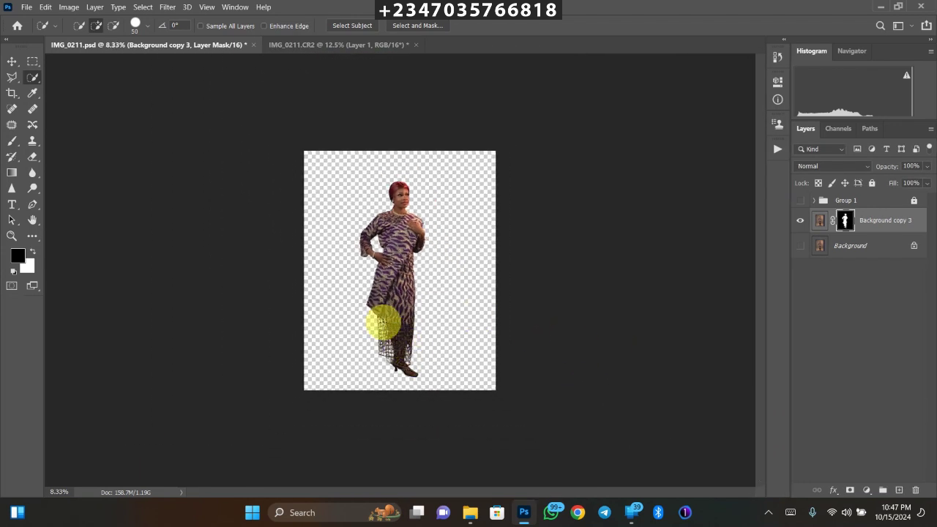
- Show the Background layer again, duplicate it and rename the duplicate "modify"
click(800, 248)
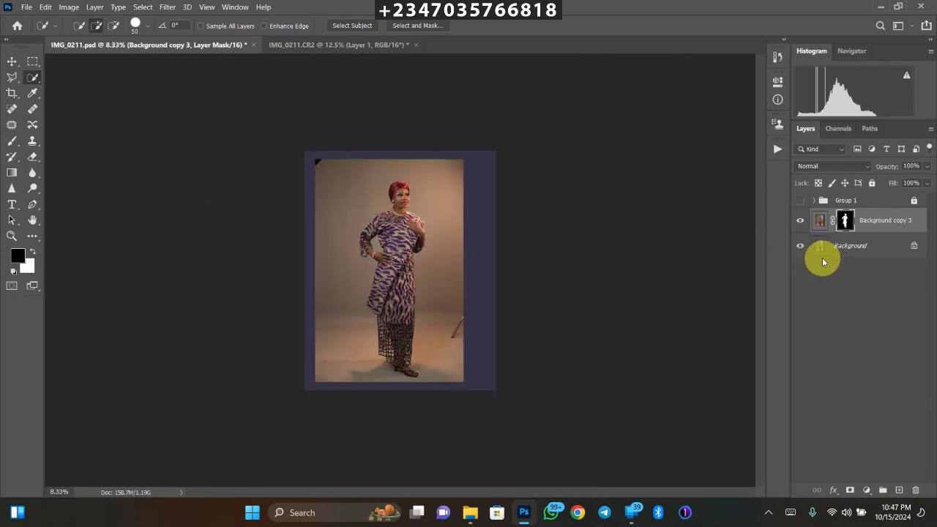
click(853, 250)
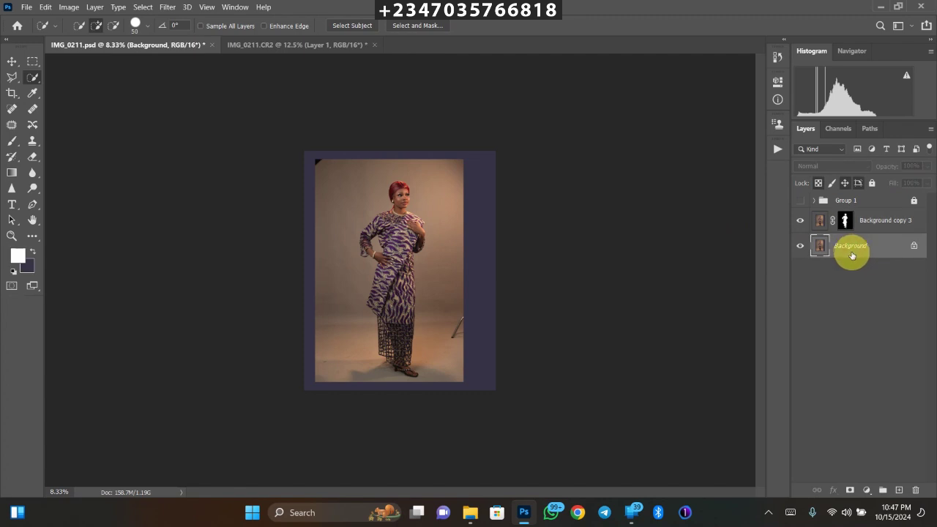
key(ctrl+j)
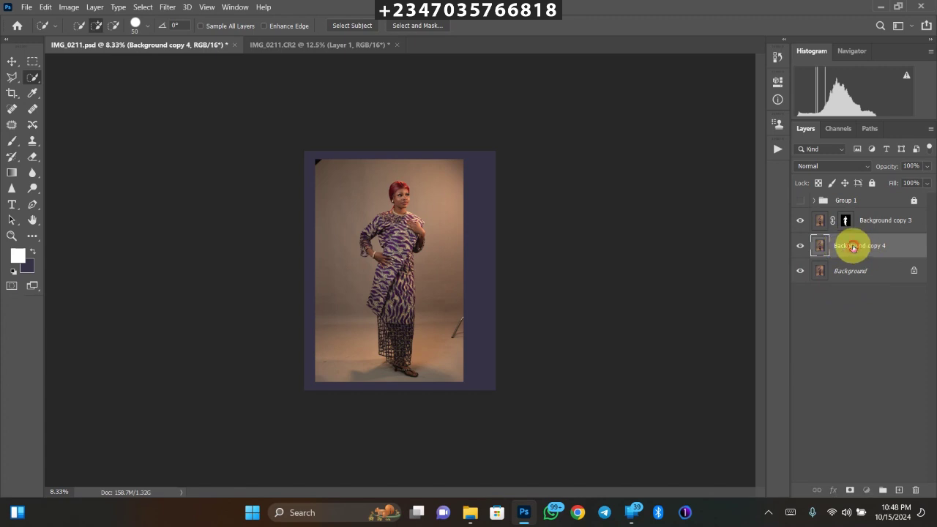
text(modify)
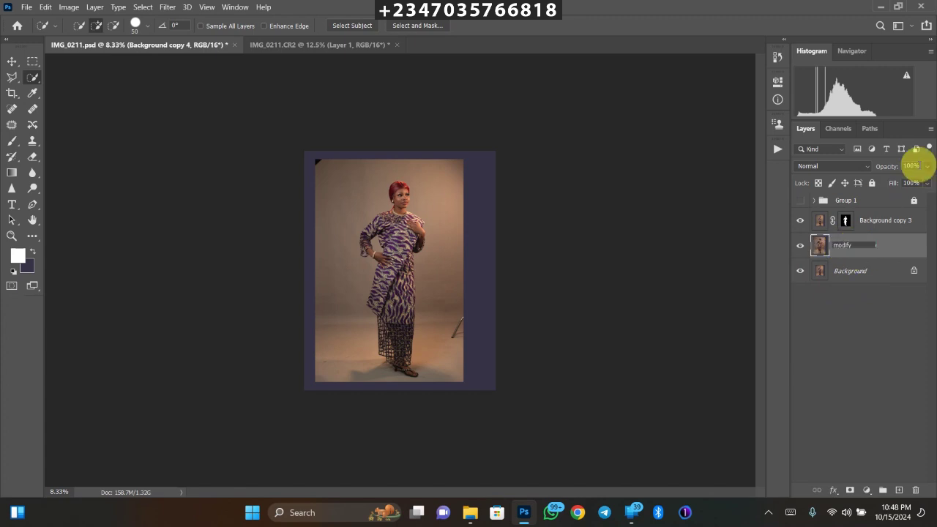
key(Return)
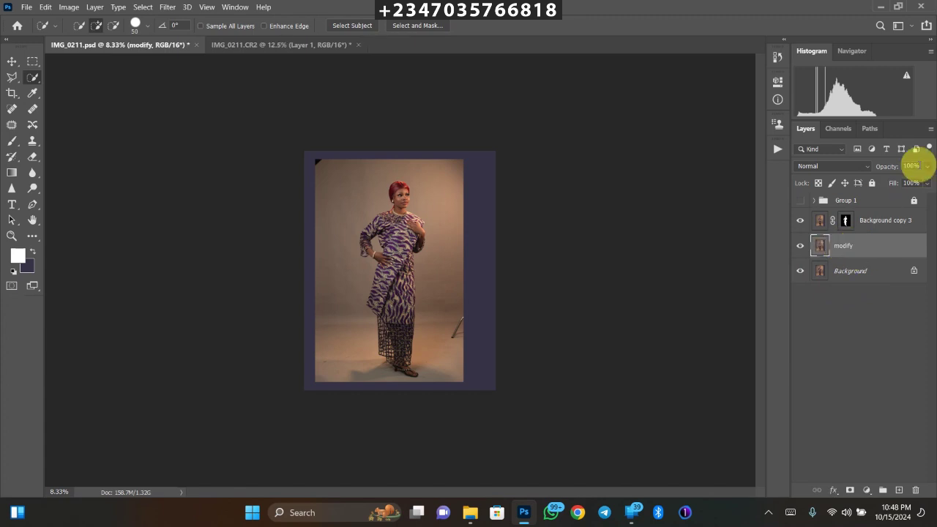
- Load the woman's layer mask as a selection and expand it by 8 pixels
ctrl+click(847, 223)
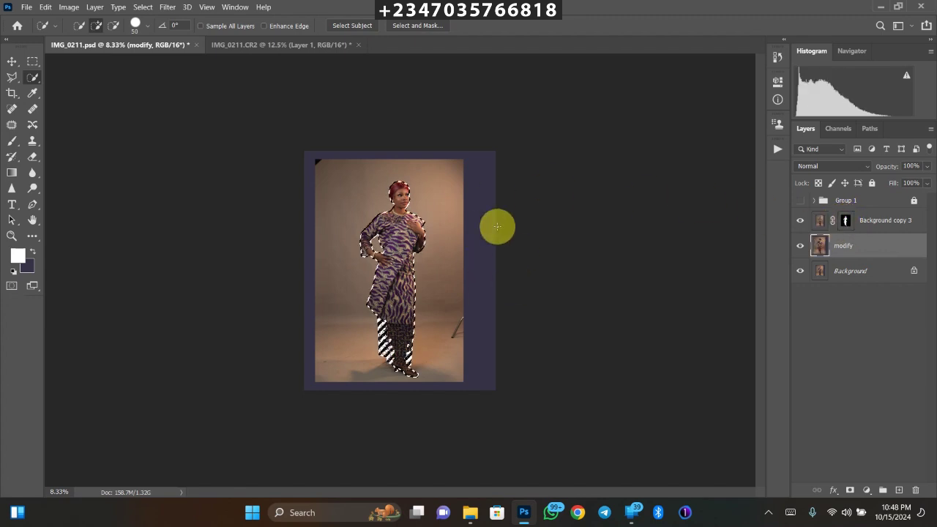
click(143, 7)
mouse_move(183, 170)
click(273, 192)
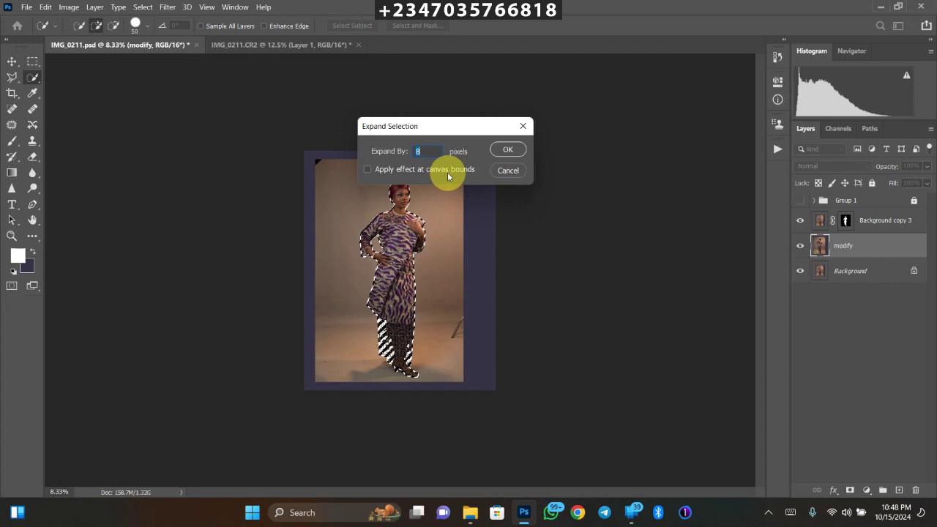
key(Return)
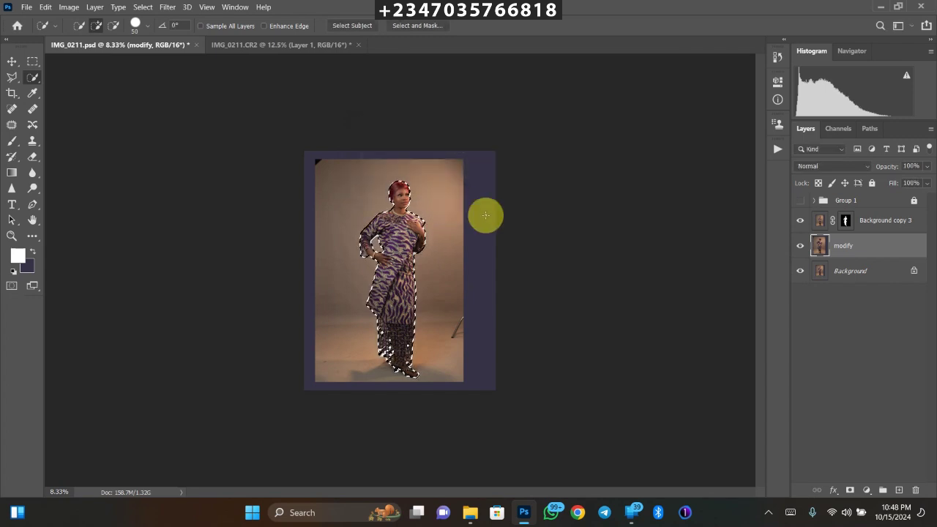
- Add strips along all four canvas edges and a box around the stand leg to the selection with the Rectangular Marquee tool
click(32, 60)
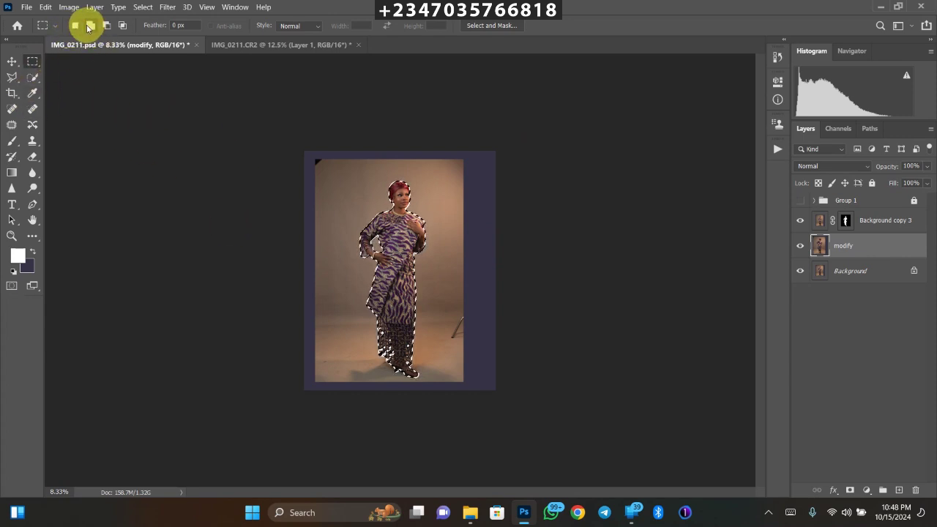
drag(305, 153, 579, 399)
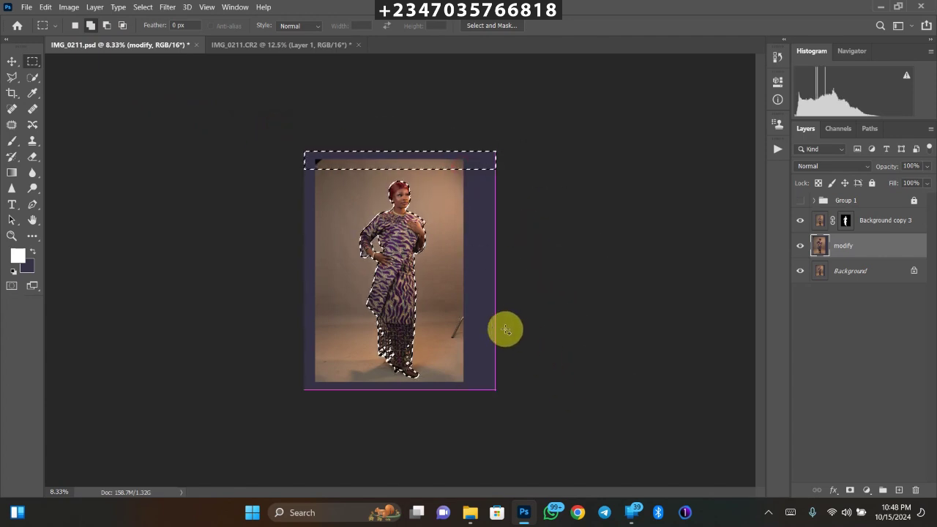
click(445, 316)
drag(445, 317, 472, 341)
drag(277, 158, 325, 407)
key(ctrl+plus)
key(ctrl+d)
key(ctrl+shift+d)
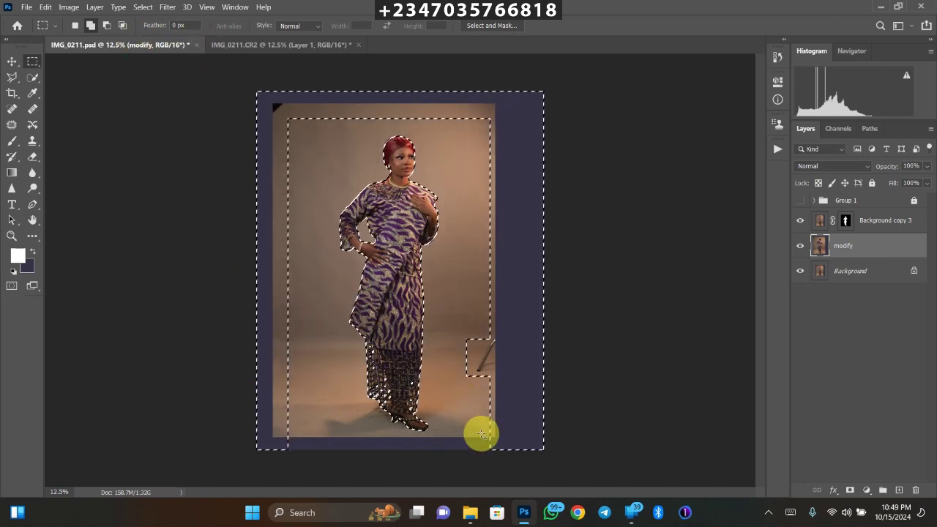
drag(543, 450, 262, 431)
- Fill the selected areas of the modify layer with Content-Aware contents, Color Adaptation on, Normal mode and 100% opacity
right_click(370, 205)
click(389, 349)
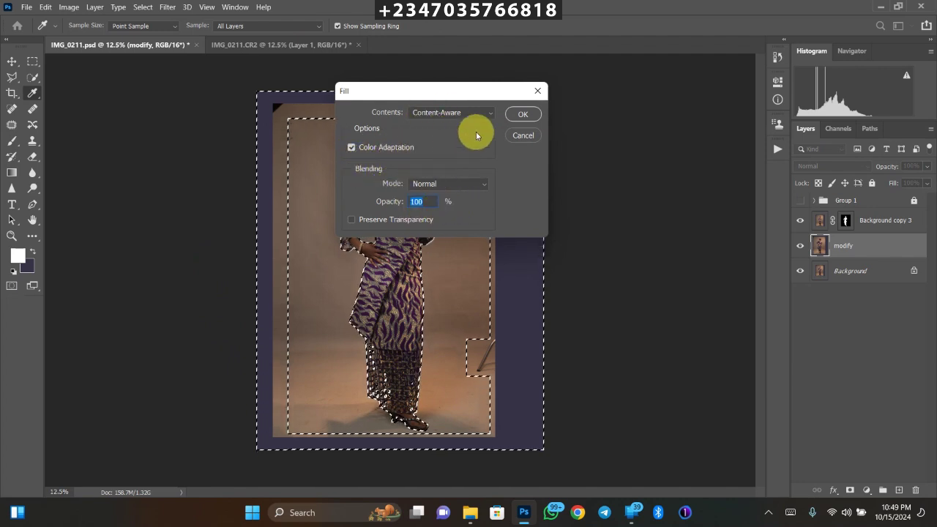
click(523, 114)
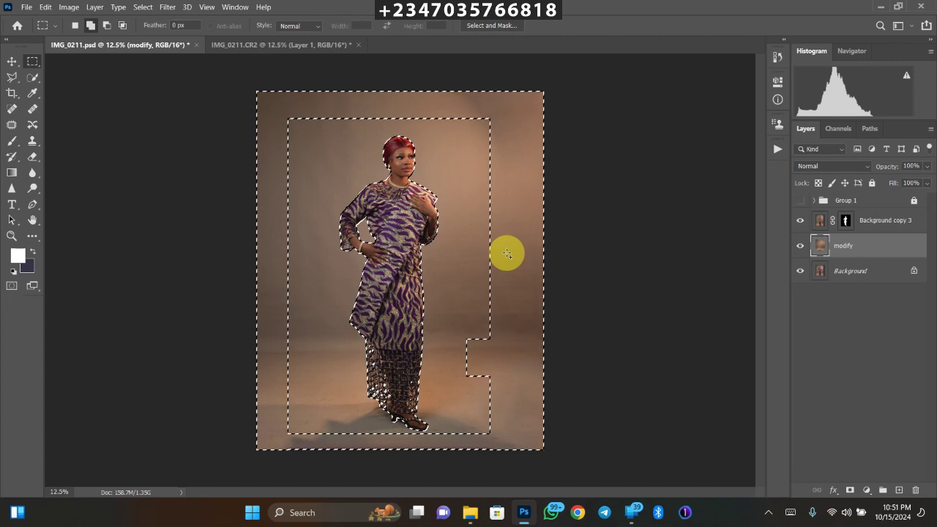
click(507, 256)
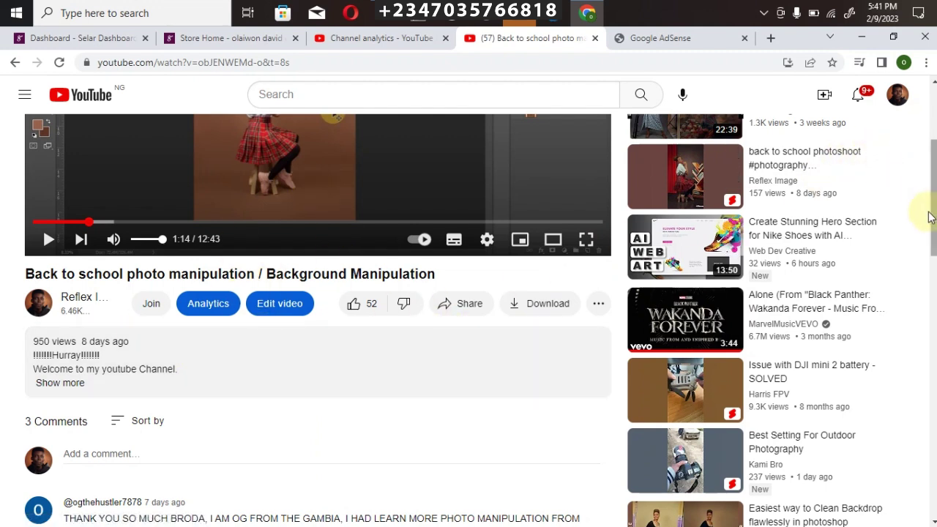
- Expand the description of the back-to-school photo manipulation video on YouTube and look through its resource links
scroll(928, 210, up, 1)
scroll(928, 209, down, 2)
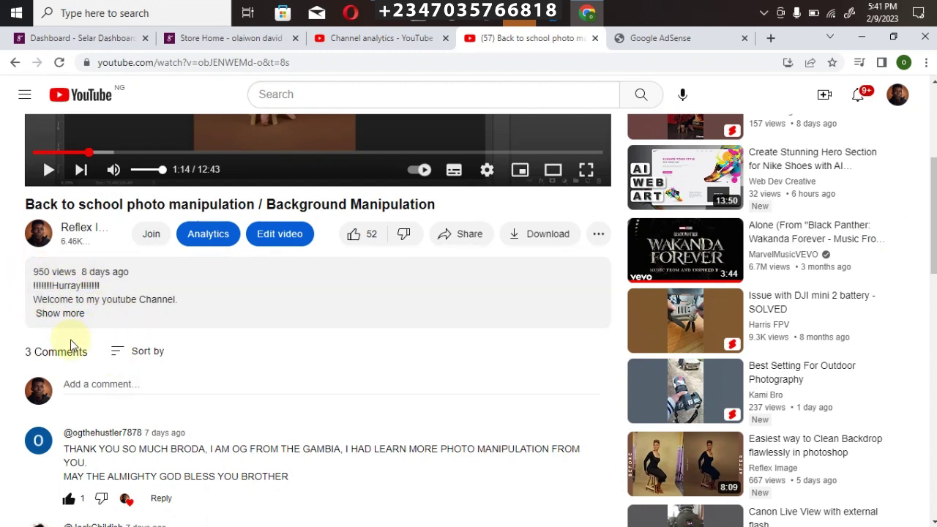
click(57, 315)
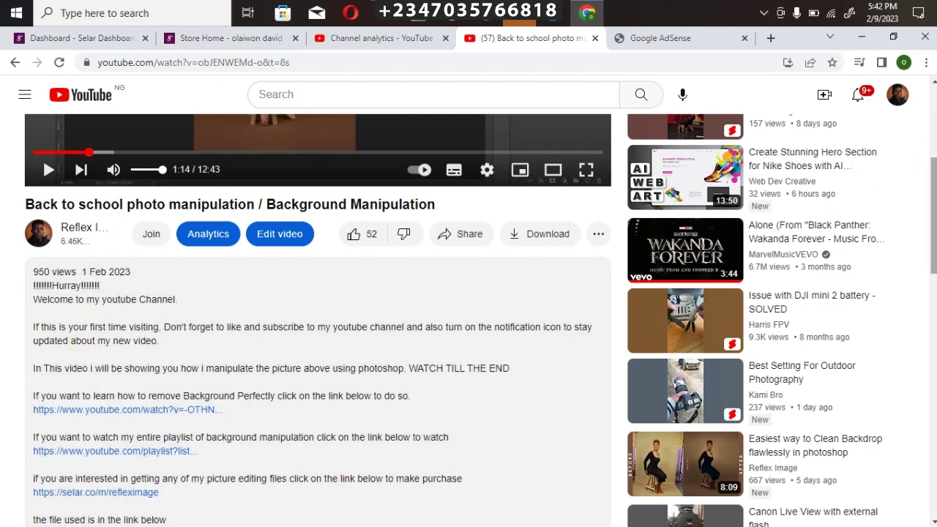
scroll(314, 322, down, 3)
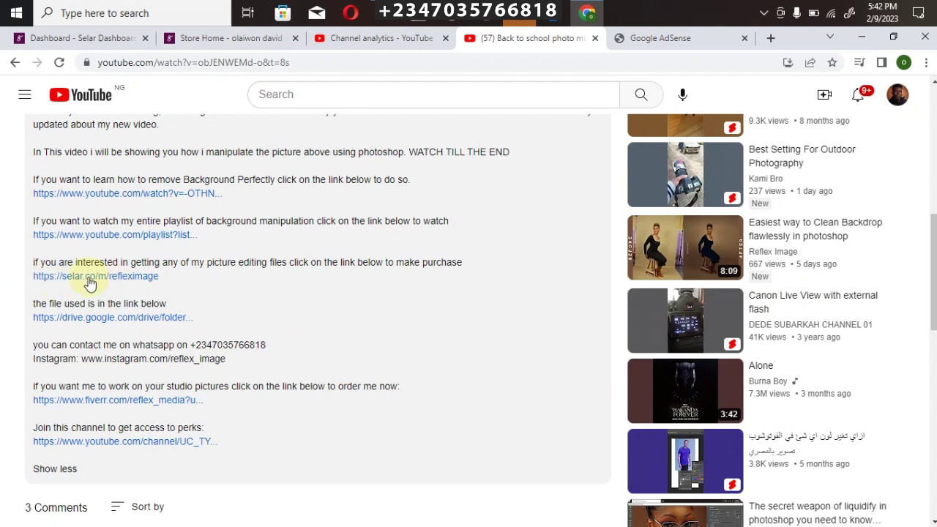
- Switch to the Selar store page and browse the featured products and editing files on offer
click(199, 36)
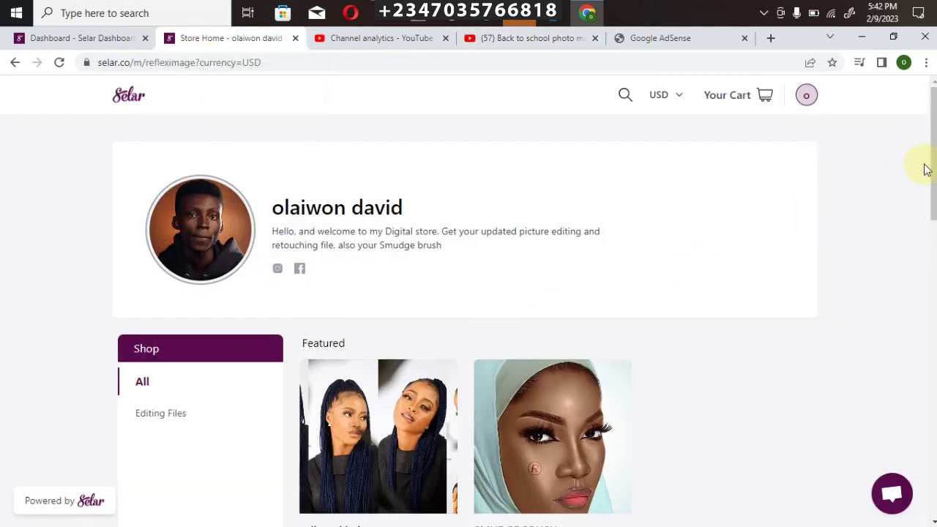
scroll(925, 168, down, 3)
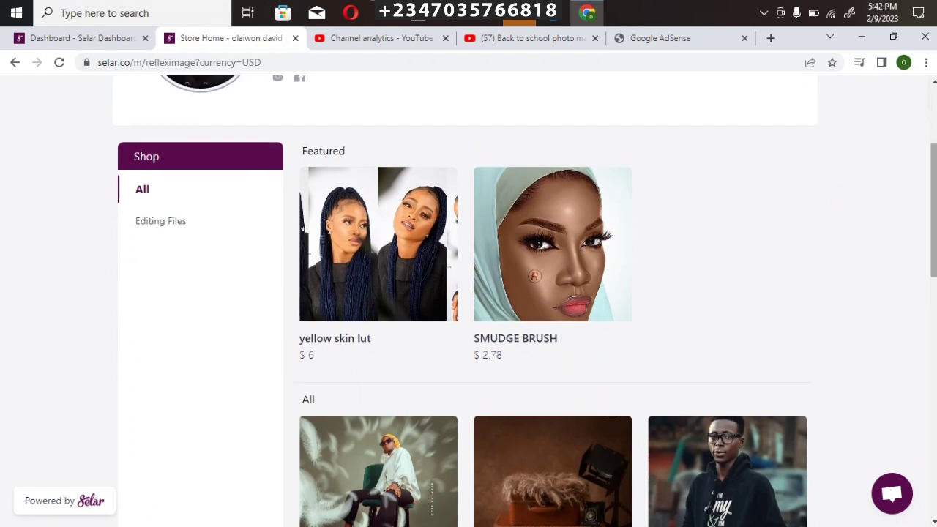
scroll(263, 330, up, 1)
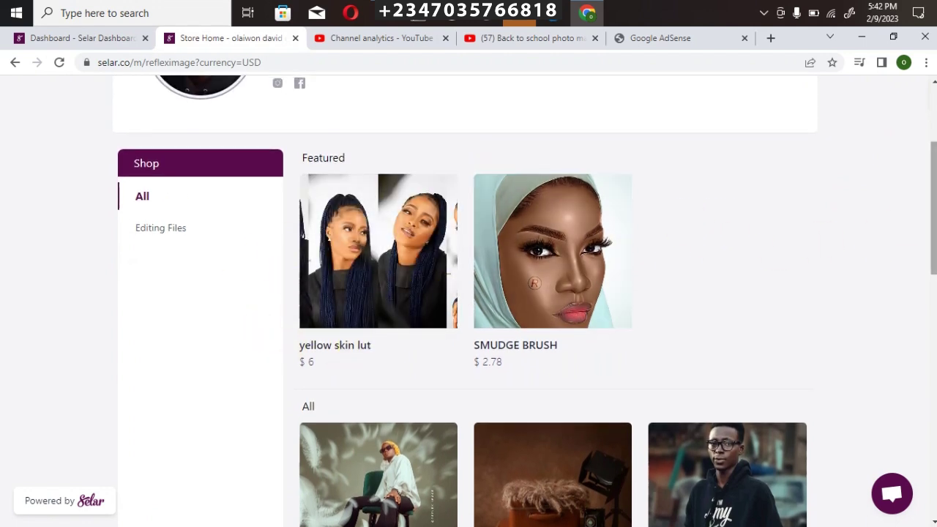
scroll(378, 293, down, 3)
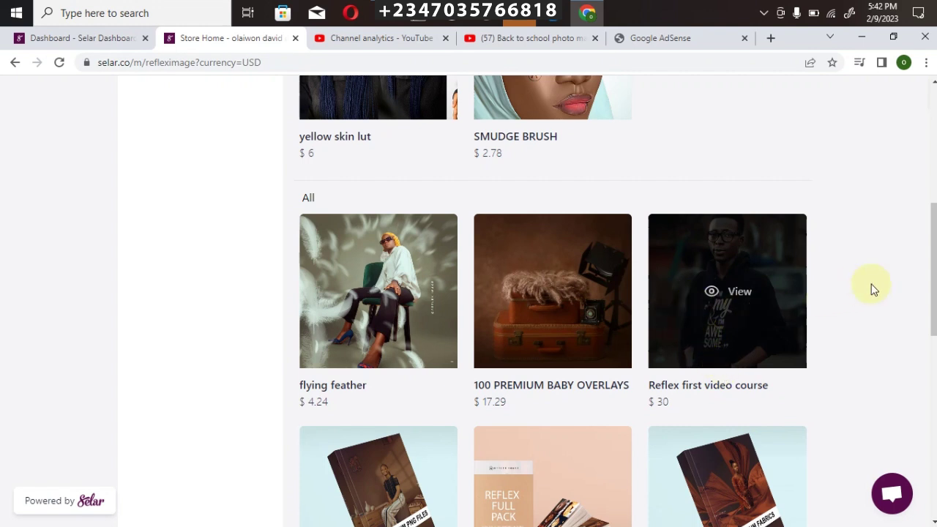
scroll(659, 300, down, 5)
scroll(308, 311, up, 2)
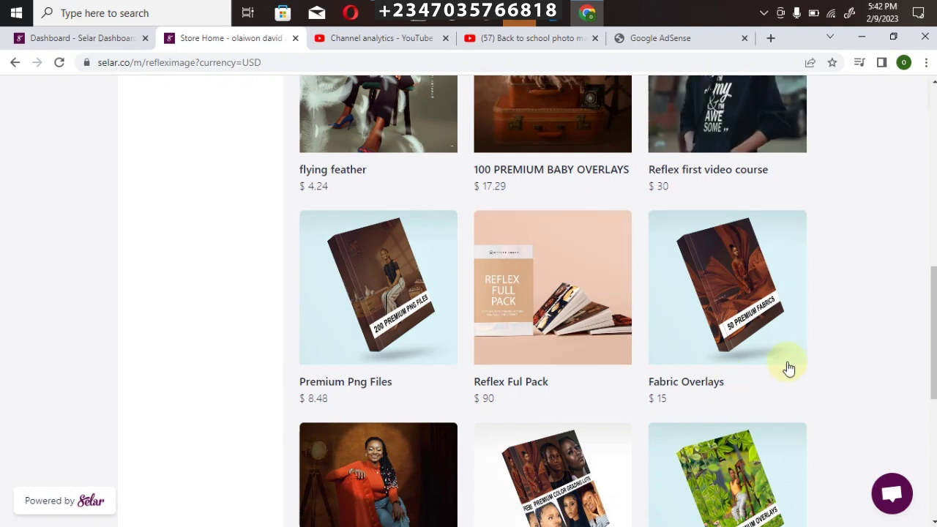
- Look through the remaining overlay, LUT and preset packs in the Selar store and check its currency selector
scroll(719, 367, down, 3)
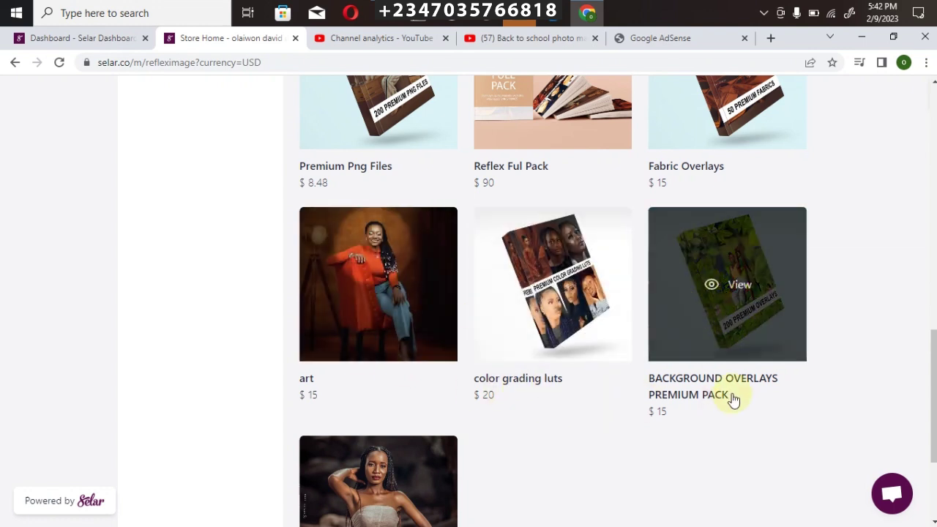
scroll(435, 452, down, 3)
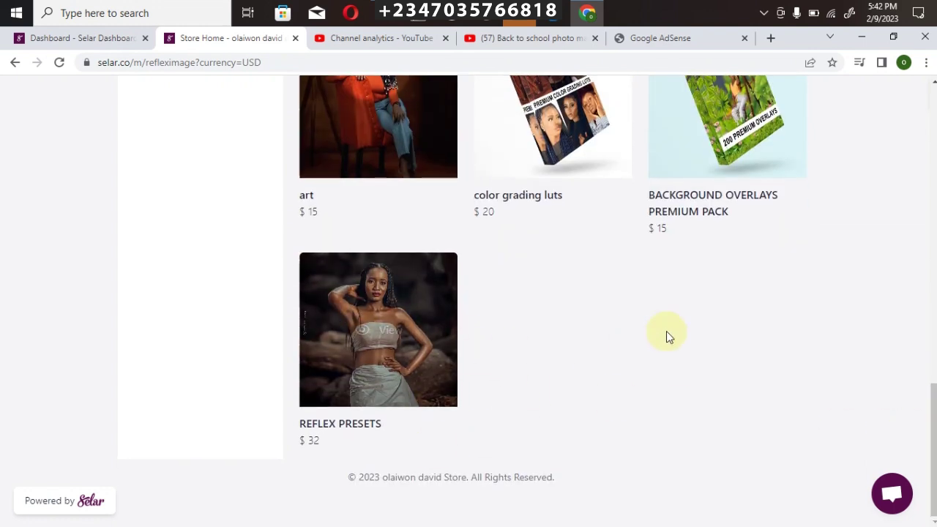
scroll(667, 336, up, 15)
scroll(469, 293, down, 10)
scroll(469, 293, up, 4)
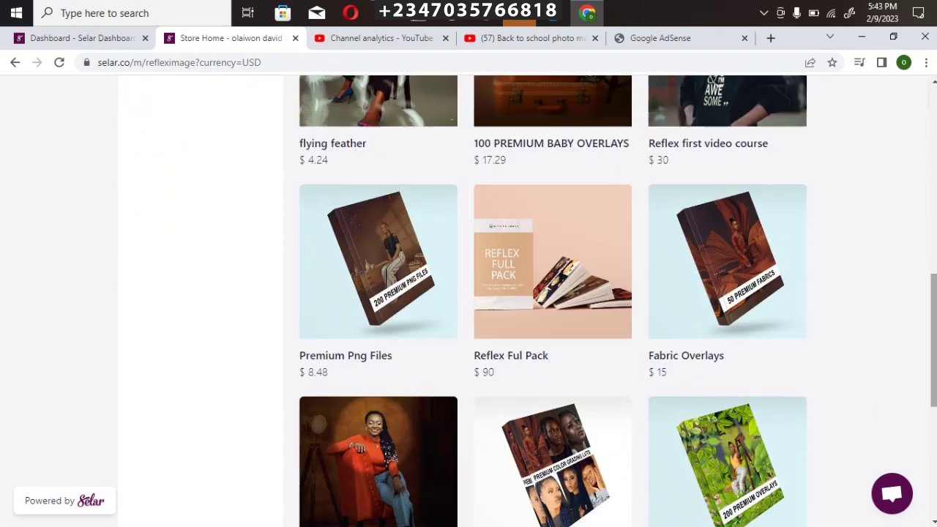
scroll(894, 129, up, 8)
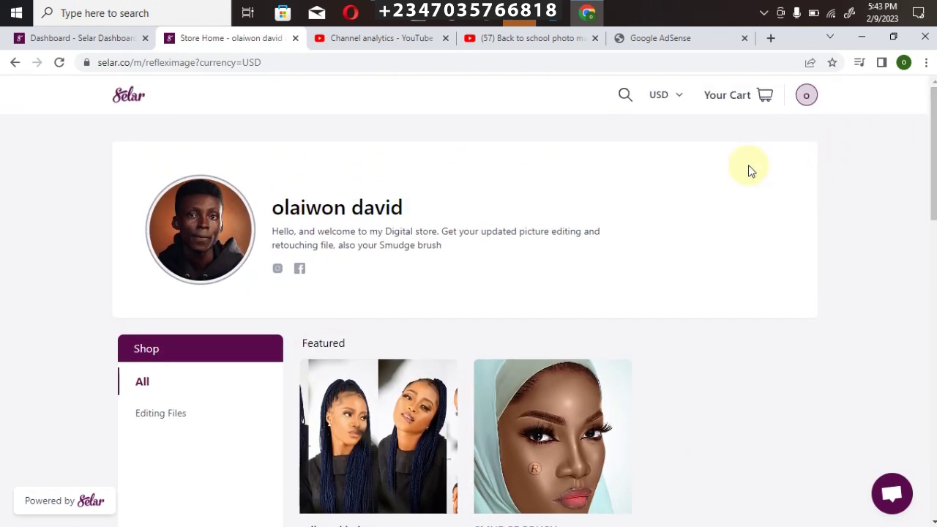
click(663, 96)
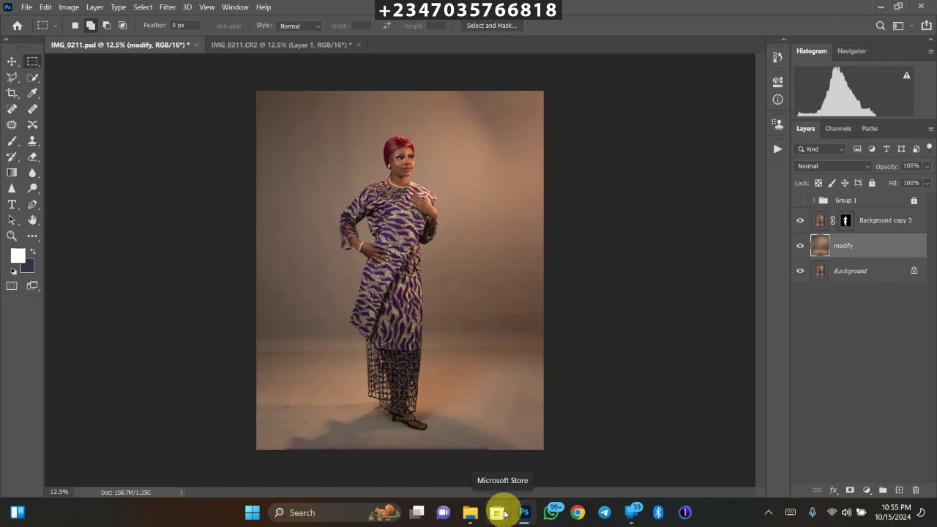
- Place the vintage (7) image from the geneate downloads folder into IMG_0211.psd, directly above the modify layer
mouse_move(471, 512)
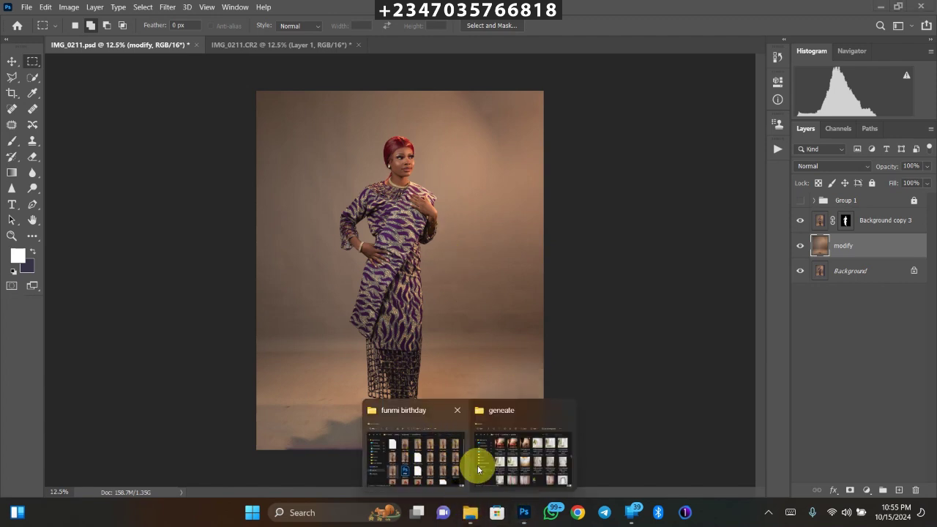
click(496, 455)
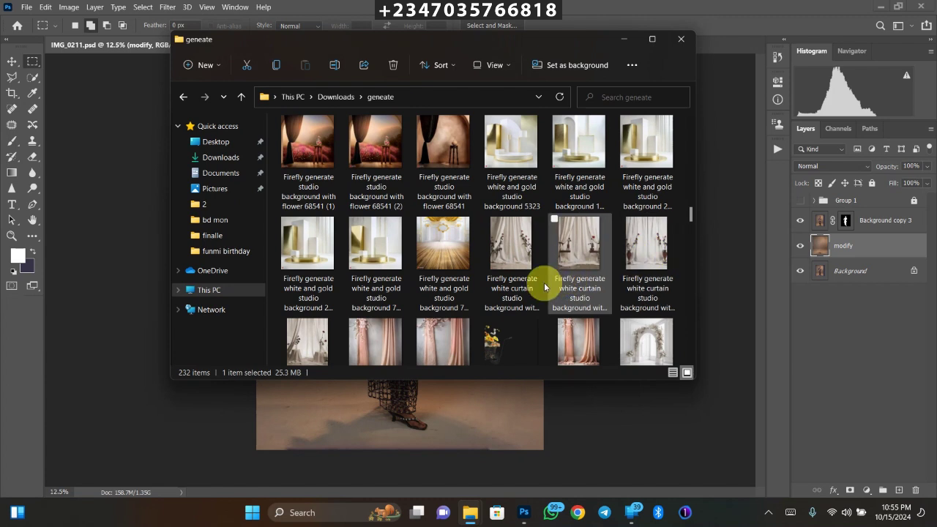
scroll(544, 287, down, 15)
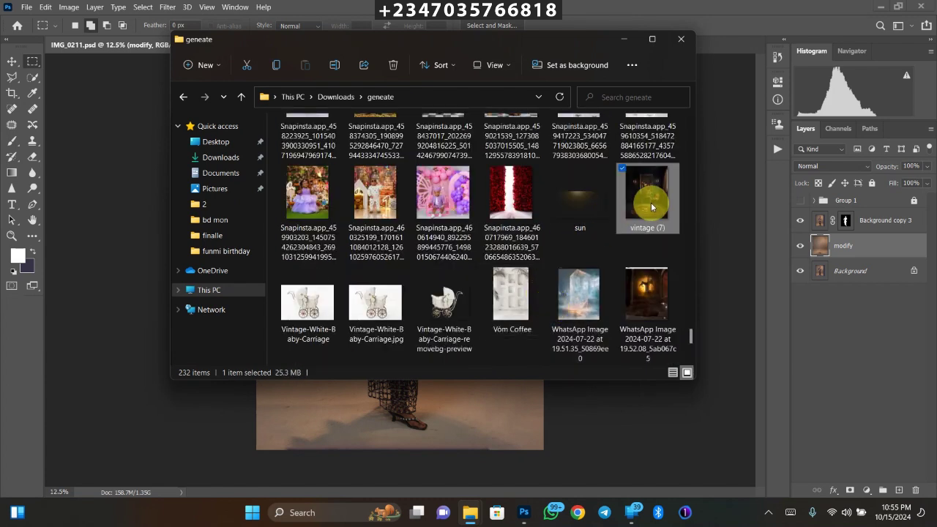
drag(648, 207, 418, 402)
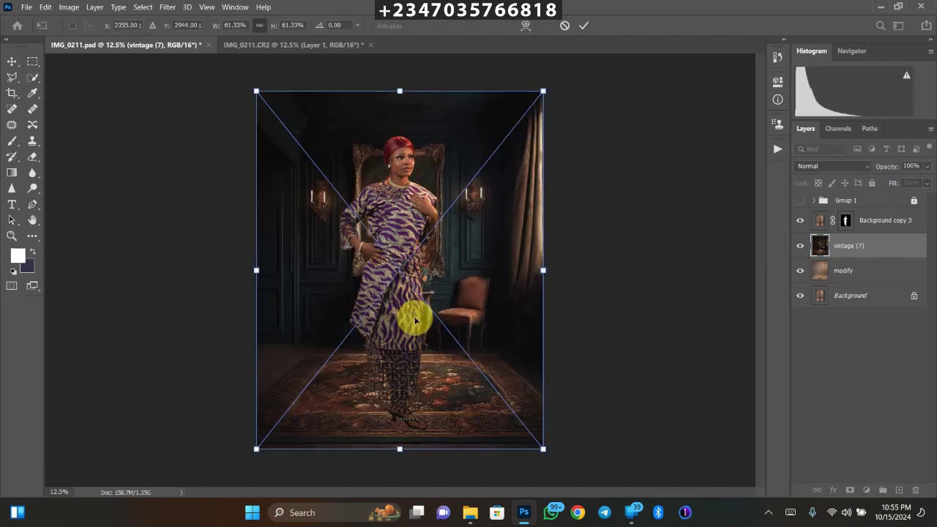
- Scale the placed vintage image to about 78% and position it so the picture frame and carpet surround the woman
key(ctrl+minus)
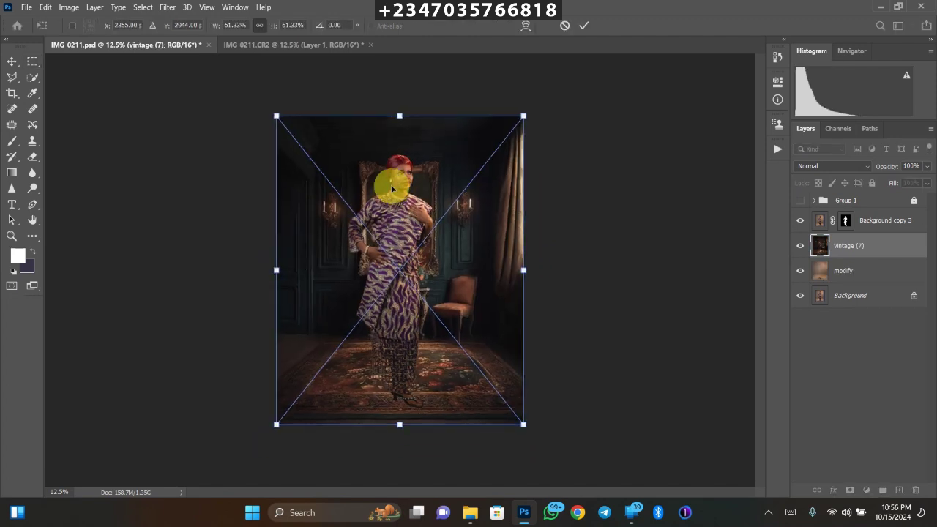
drag(400, 151, 399, 91)
drag(405, 202, 380, 222)
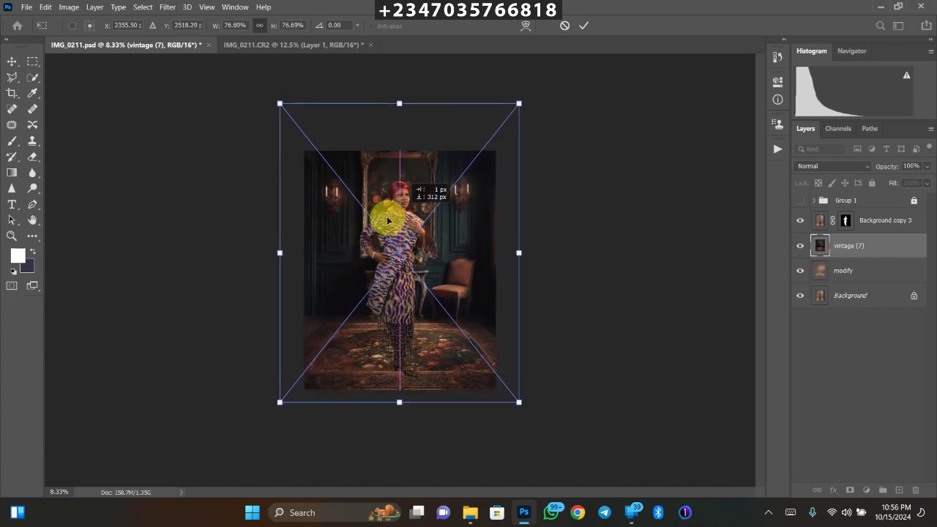
drag(279, 253, 273, 253)
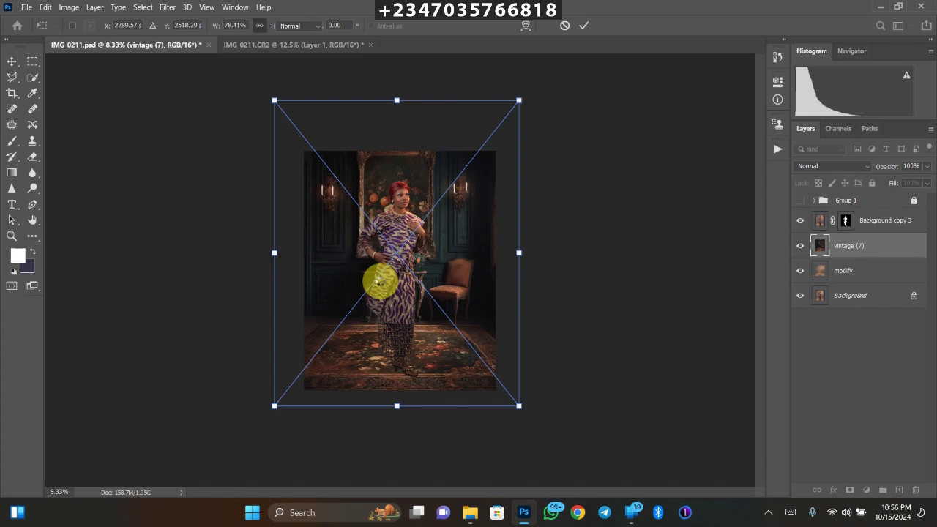
key(Return)
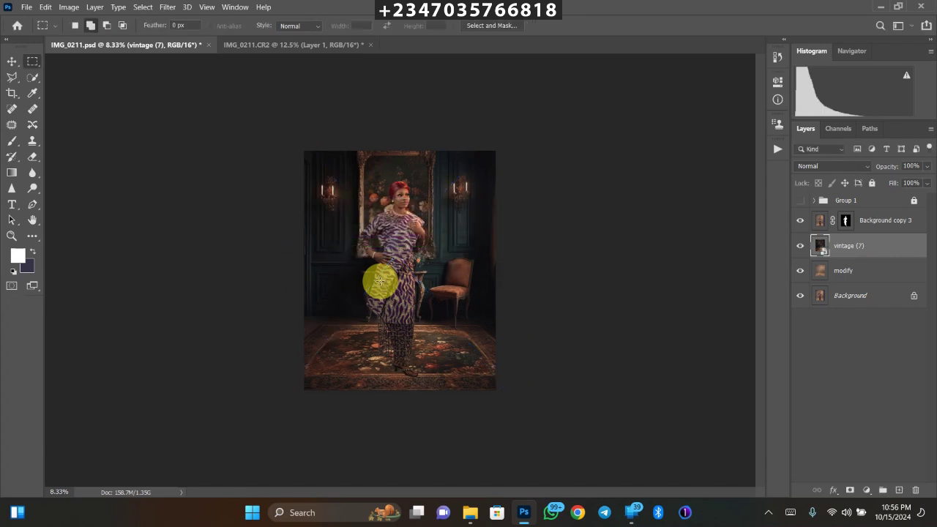
- Check how the woman's feet sit on the carpet and rasterize the vintage (7) layer
key(ctrl+plus)
key(ctrl+plus)
scroll(373, 192, down, 3)
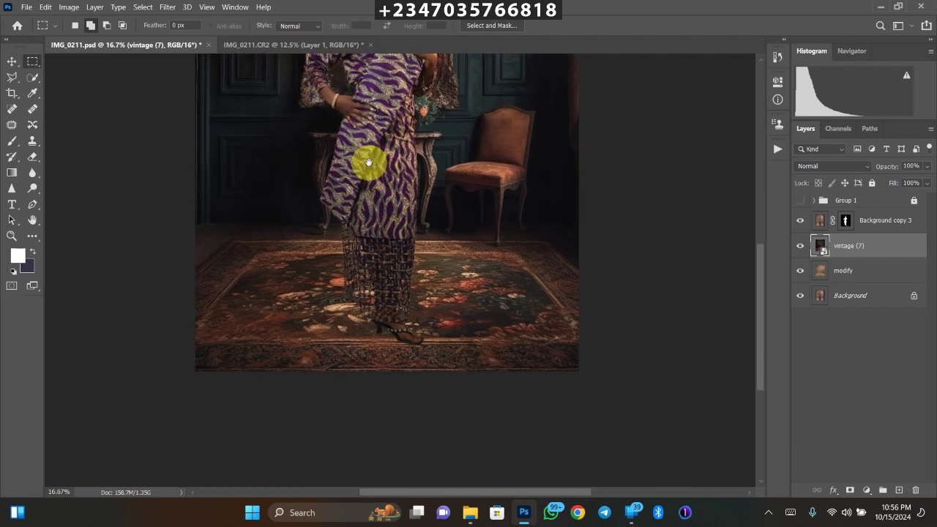
key(ctrl+plus)
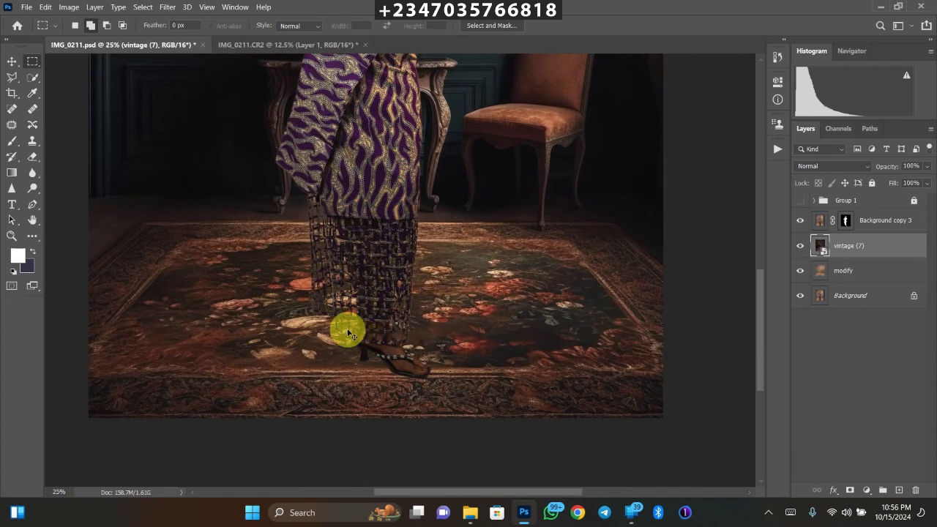
key(ctrl+0)
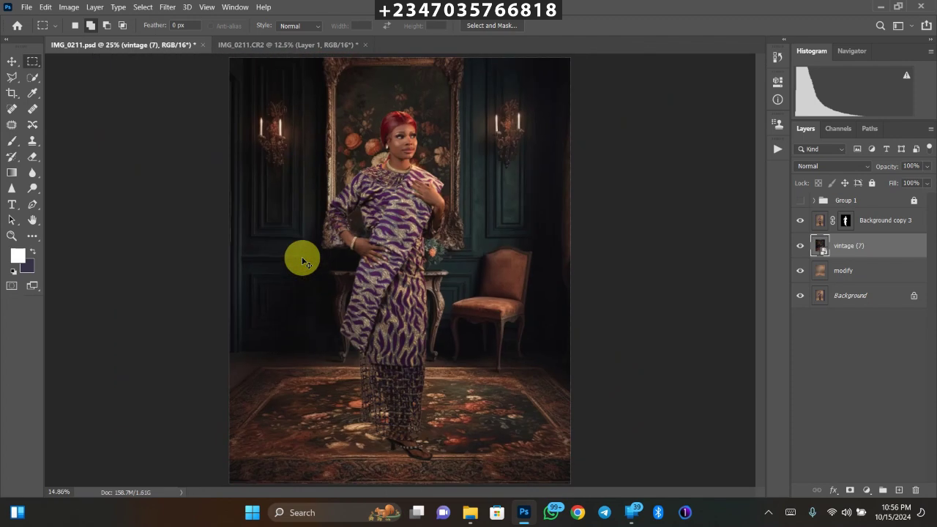
key(ctrl+minus)
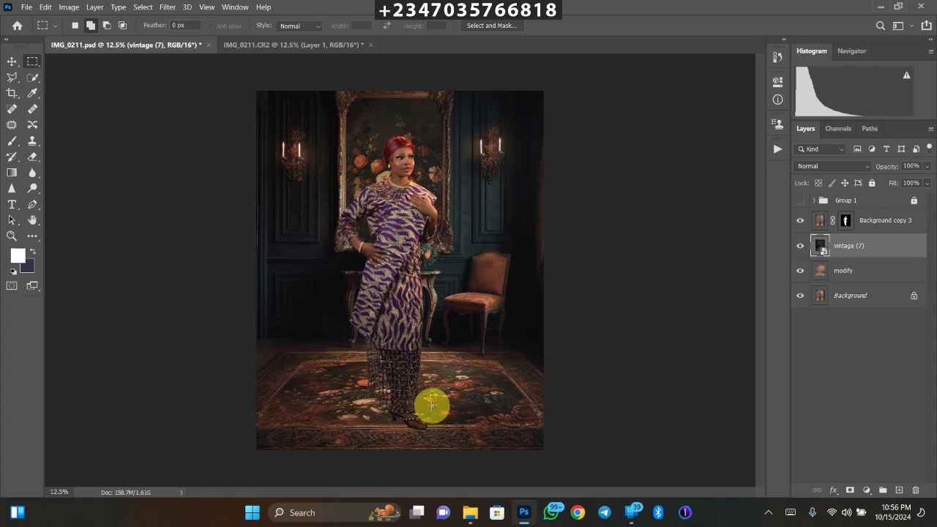
right_click(866, 252)
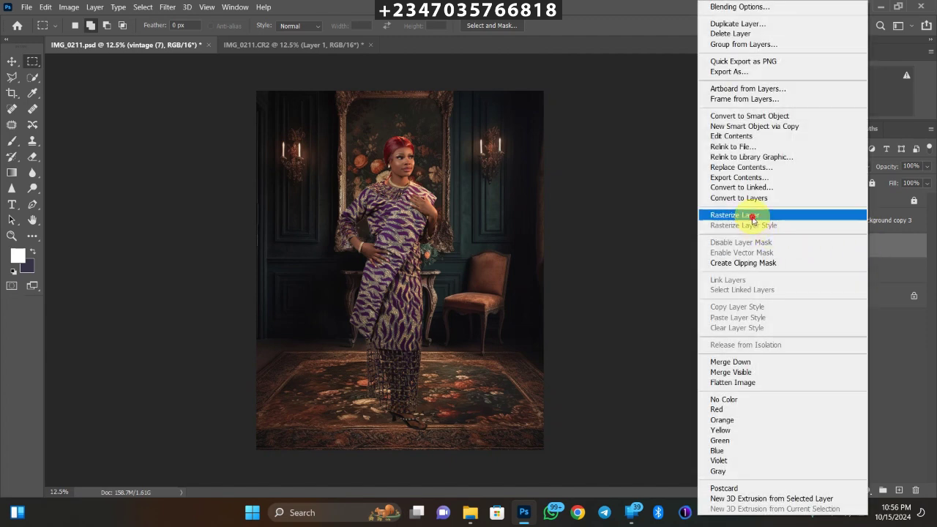
click(753, 218)
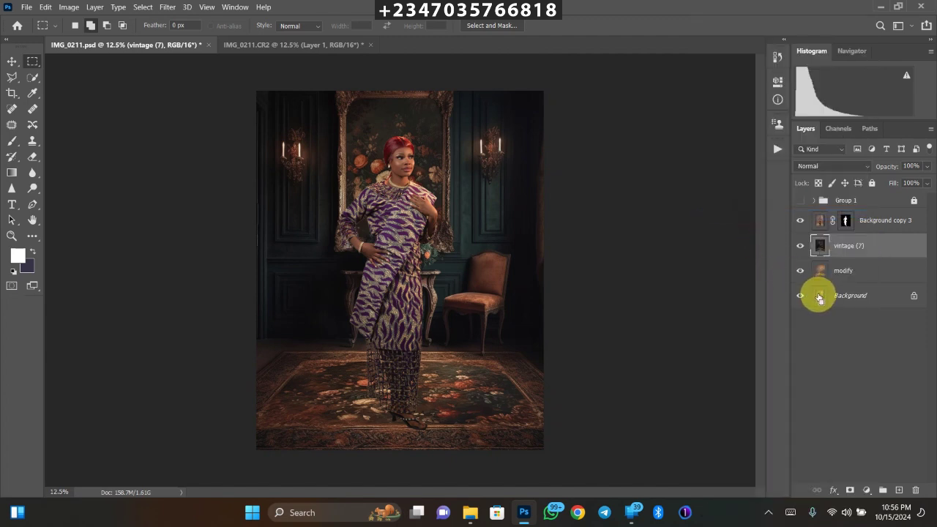
- Duplicate the vintage (7) layer and apply a Gaussian Blur with a 12.5 pixel radius to the copy
key(ctrl+j)
click(167, 6)
mouse_move(212, 136)
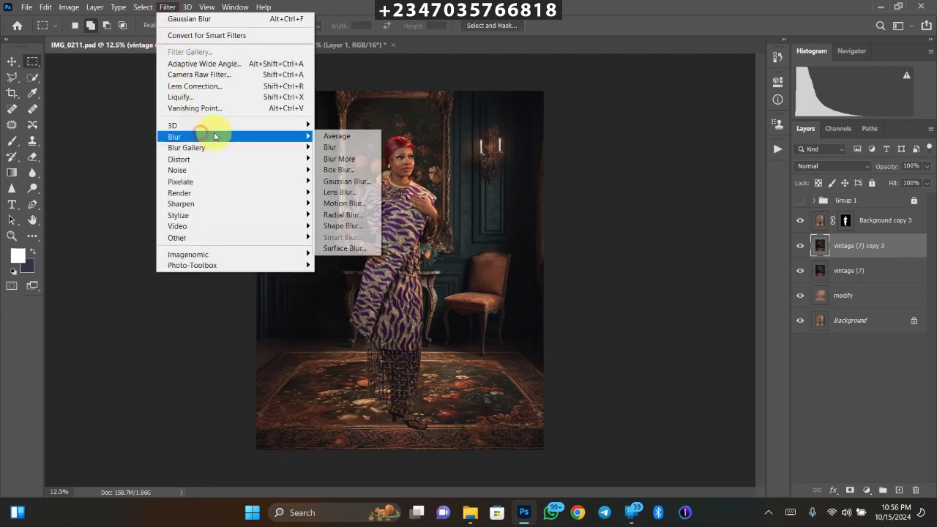
click(329, 187)
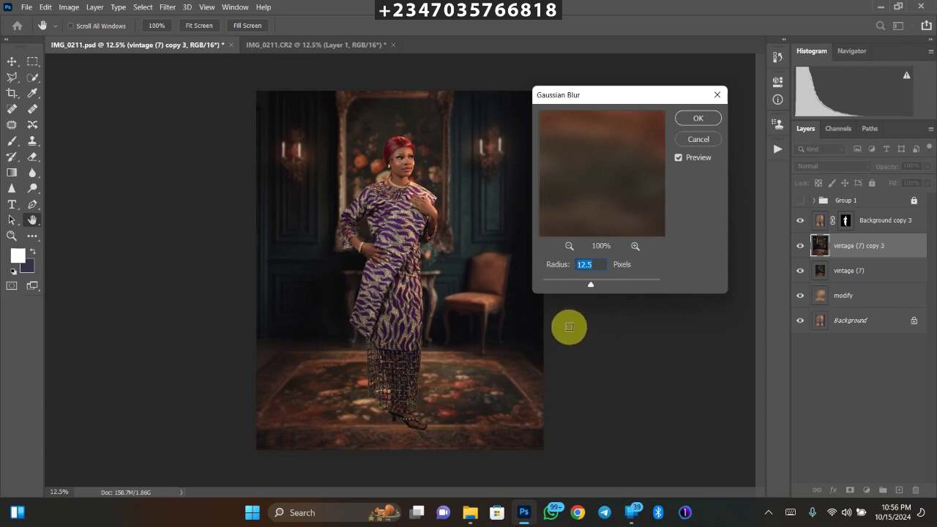
key(Return)
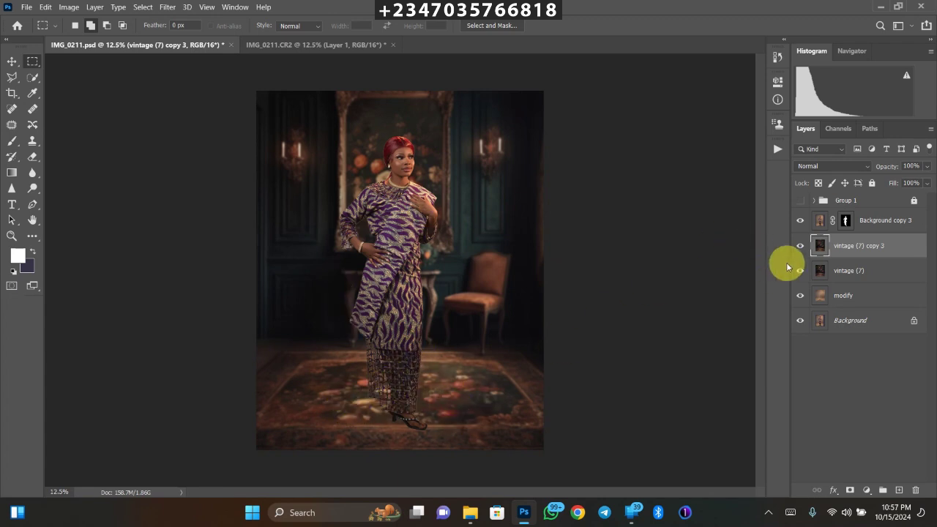
- Mask the blur off the carpet floor with a 1200 px black brush, and merge the two vintage layers
click(849, 491)
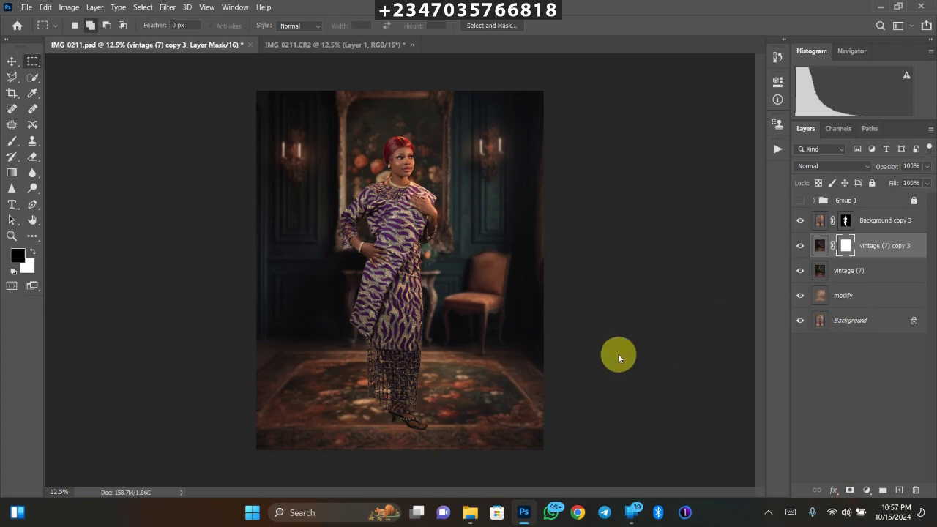
click(11, 143)
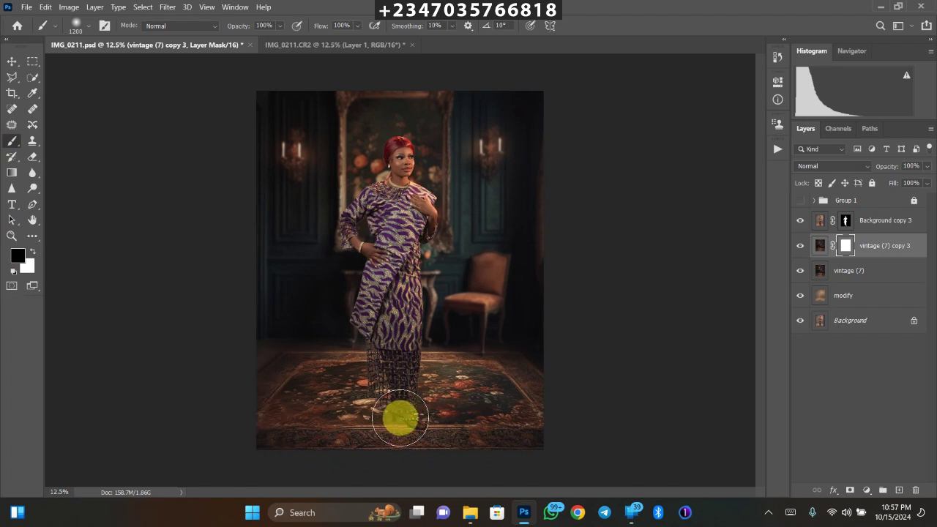
mouse_move(504, 415)
mouse_down()
mouse_move(485, 390)
mouse_move(510, 379)
mouse_up()
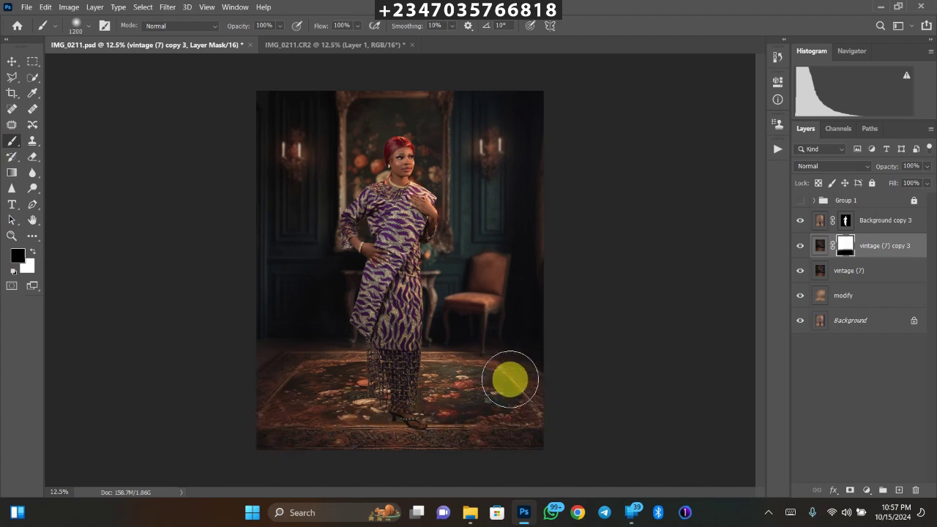
shift+click(876, 270)
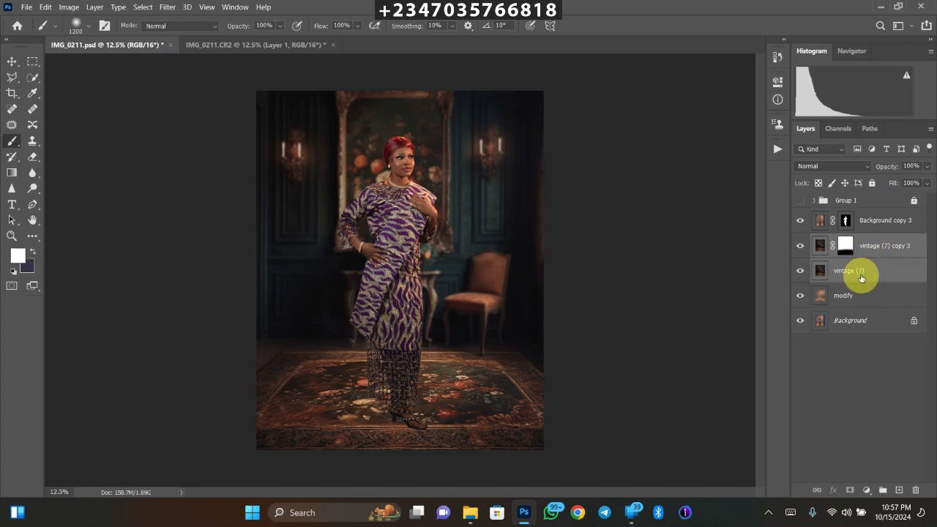
key(ctrl+e)
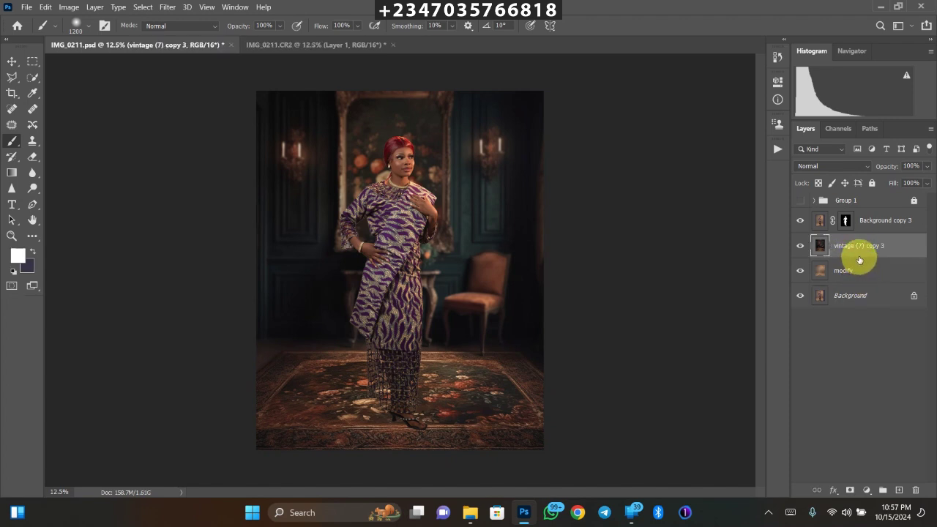
- Set the merged vintage layer's blend mode to Soft Light and duplicate it to strengthen the effect
click(813, 167)
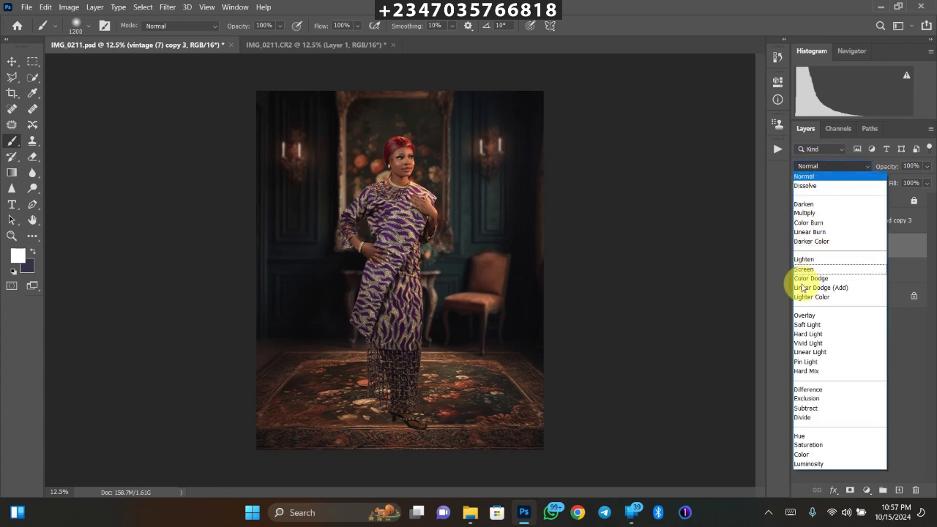
key(Escape)
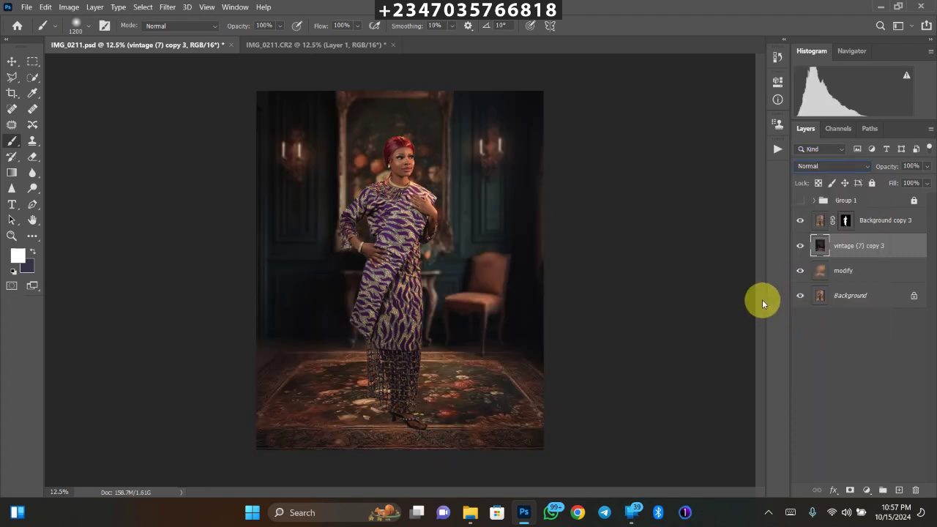
key(ctrl+plus)
click(817, 165)
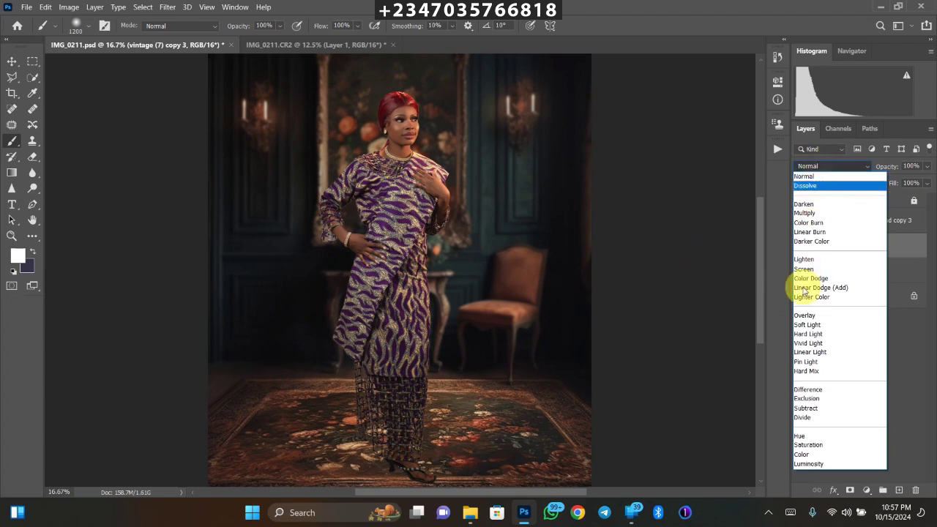
click(801, 326)
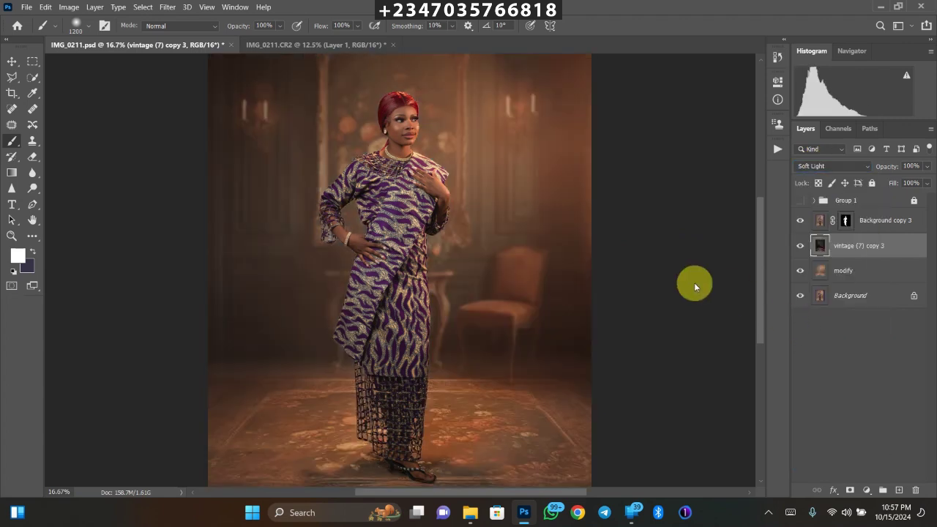
key(ctrl+minus)
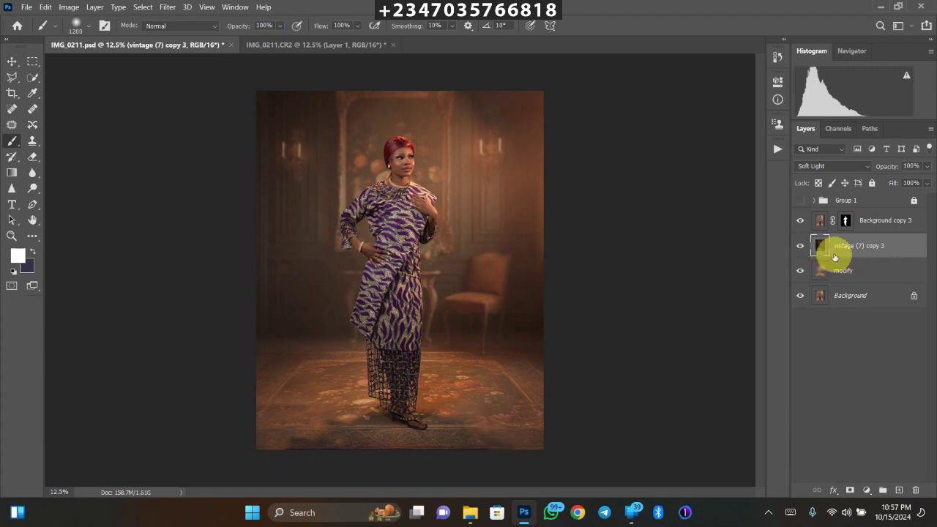
key(ctrl+j)
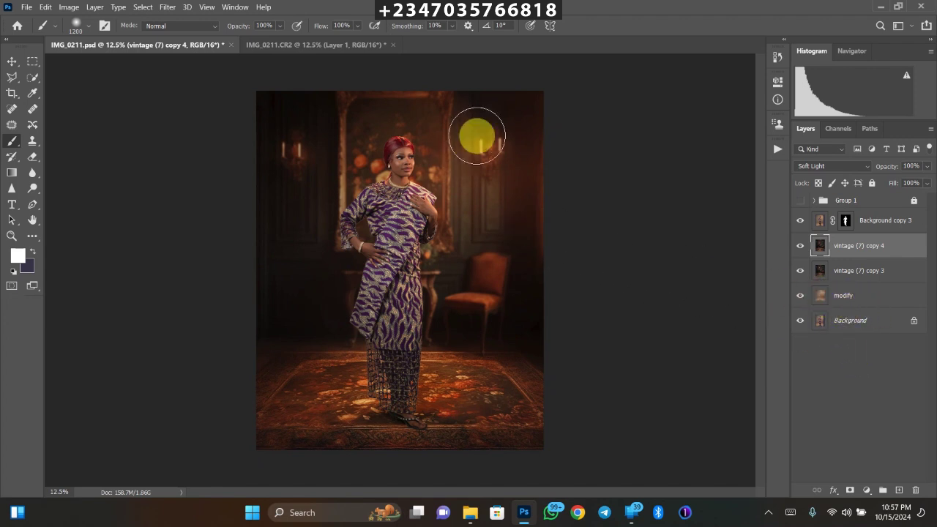
- Add a Hue/Saturation adjustment layer directly above the modify layer and set its saturation to -55
click(850, 297)
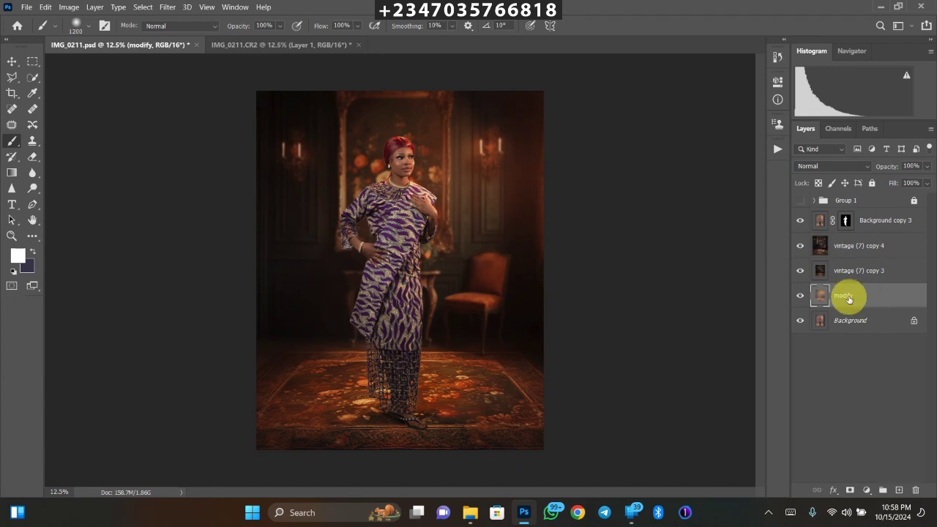
click(868, 491)
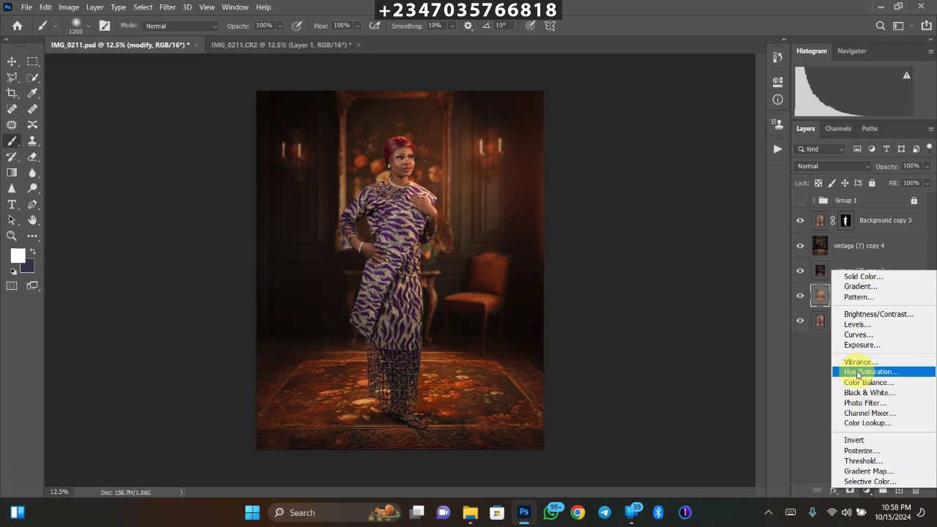
click(868, 375)
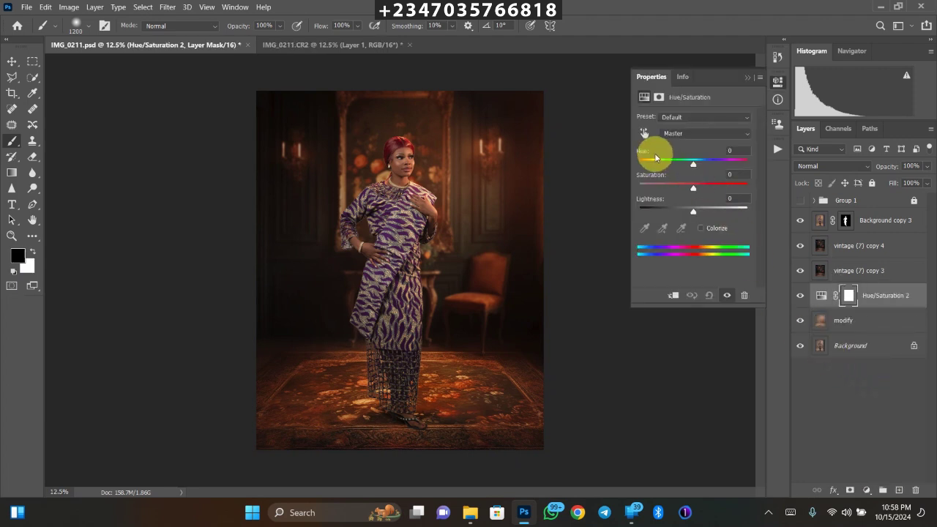
mouse_move(678, 186)
mouse_down()
mouse_move(654, 188)
mouse_move(673, 187)
mouse_move(664, 189)
mouse_up()
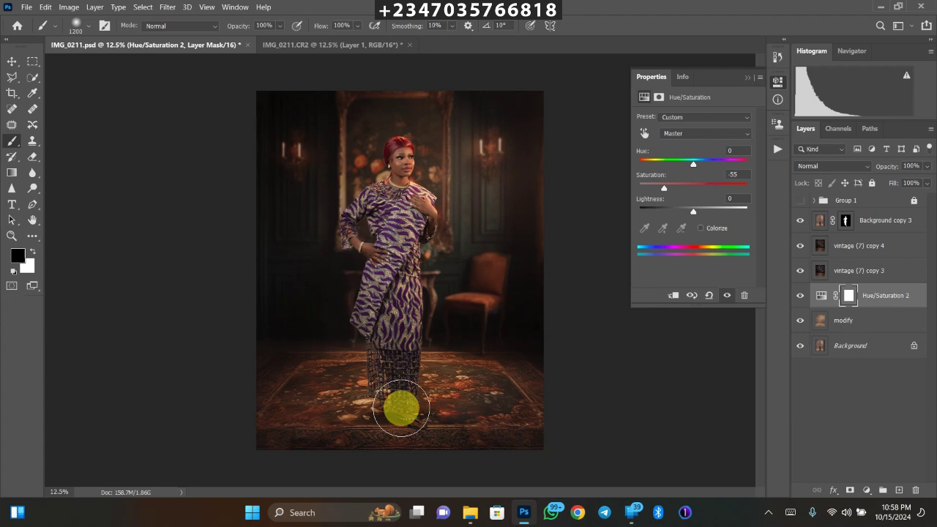
- Reduce the brush to 35 px and examine the cut-out edge around the woman's hair up close
scroll(430, 188, up, 3)
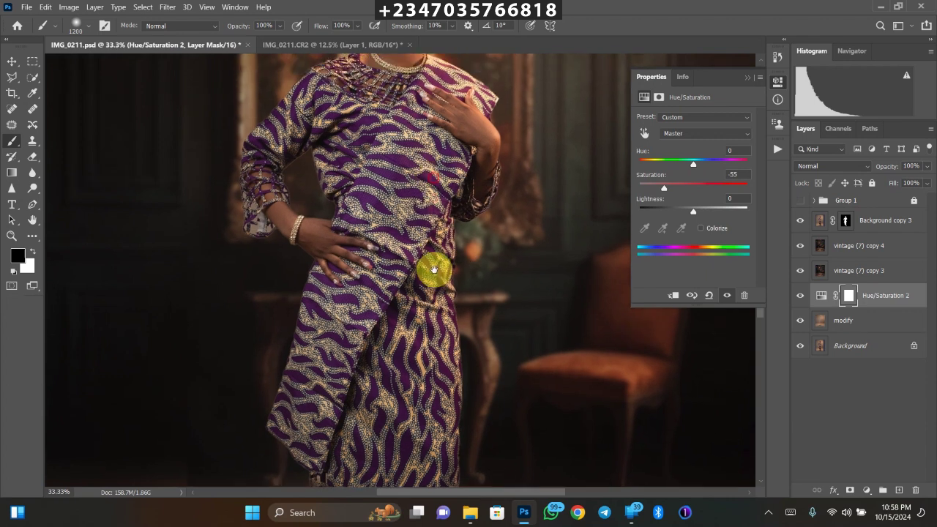
scroll(424, 278, up, 5)
scroll(412, 246, up, 1)
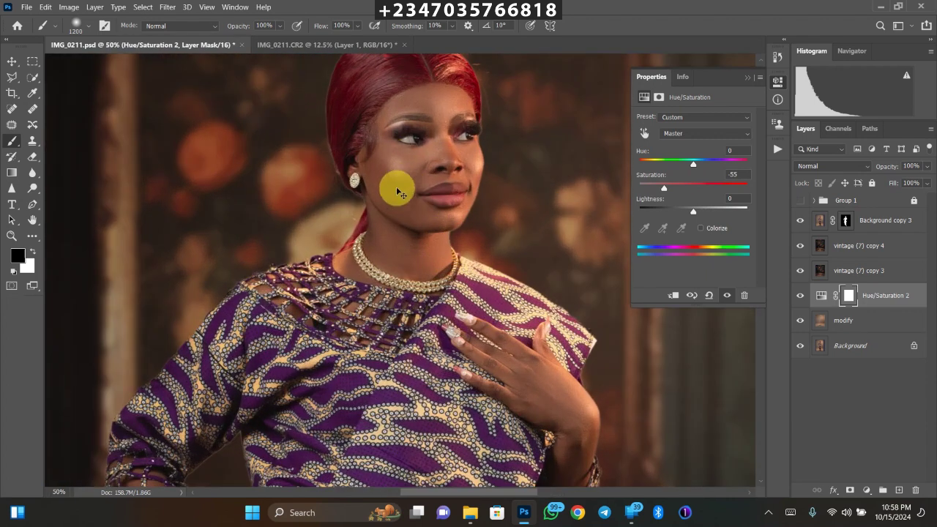
scroll(408, 249, up, 1)
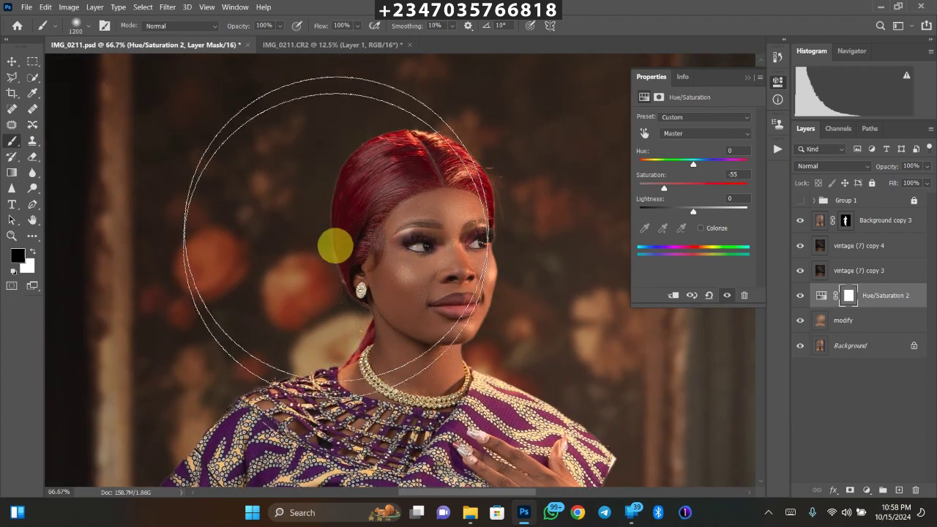
key(bracketleft)
key(bracketleft)
key(bracketleft)
key(bracketleft)
key(bracketleft)
key(bracketleft)
key(bracketleft)
key(bracketleft)
key(bracketleft)
key(bracketleft)
key(bracketleft)
key(bracketleft)
key(bracketleft)
key(bracketleft)
key(bracketleft)
key(bracketleft)
key(bracketleft)
key(bracketleft)
key(bracketleft)
key(bracketleft)
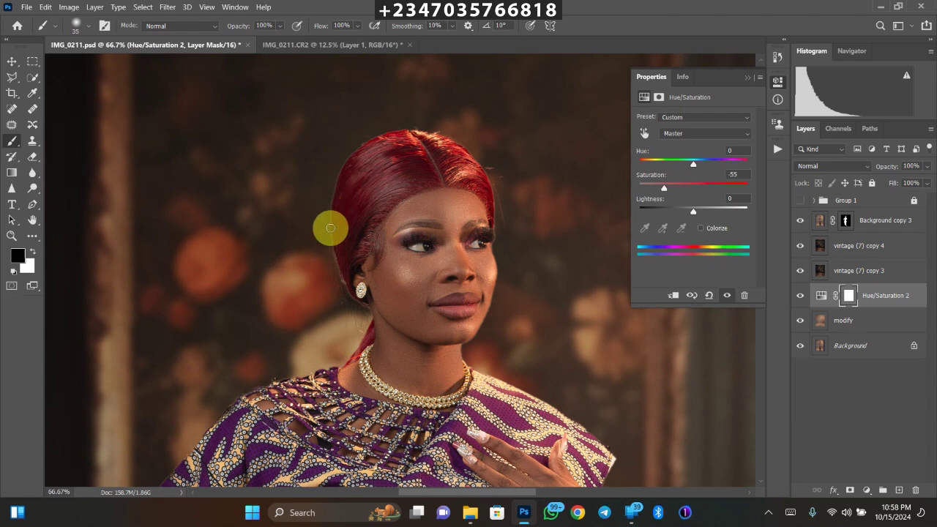
click(353, 177)
mouse_move(345, 176)
mouse_down()
mouse_move(368, 186)
mouse_move(366, 178)
mouse_up()
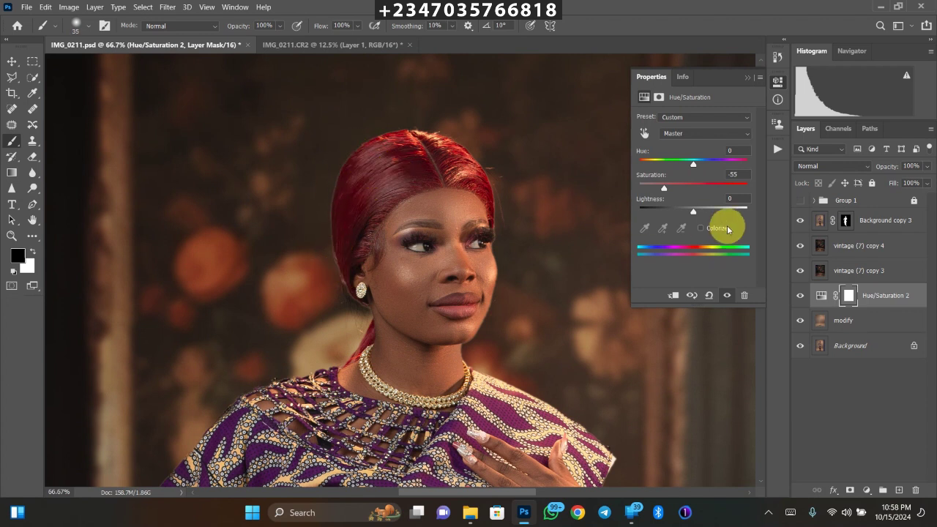
- Apply Color Decontaminate matting at 80% to the masked Background copy 3 layer
click(821, 223)
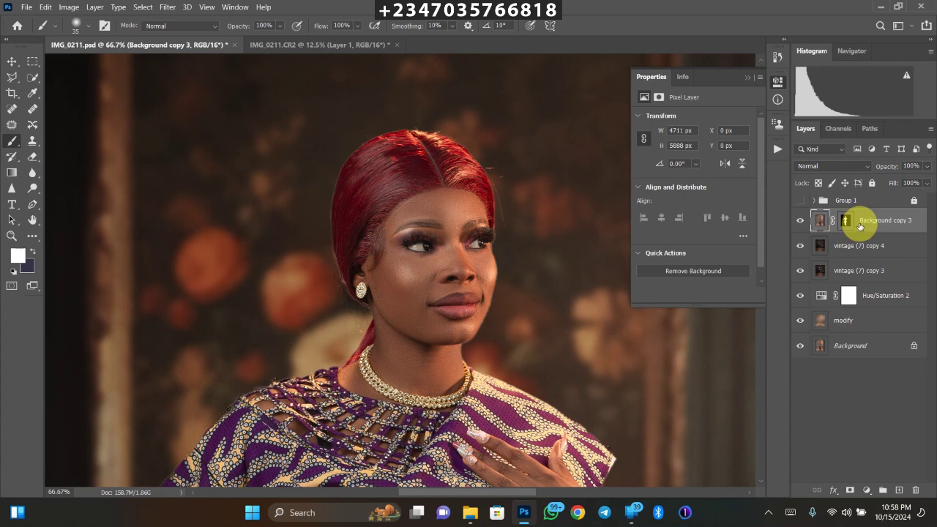
click(93, 8)
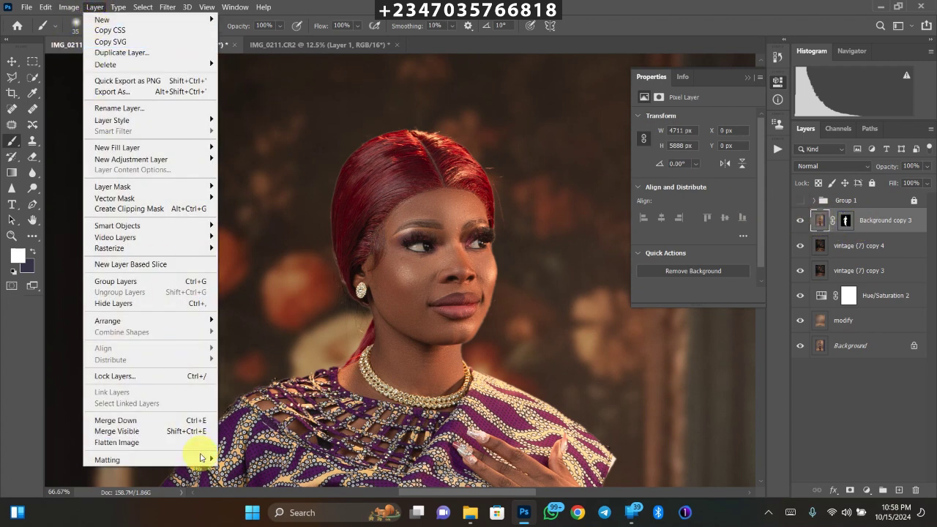
mouse_move(204, 461)
click(261, 459)
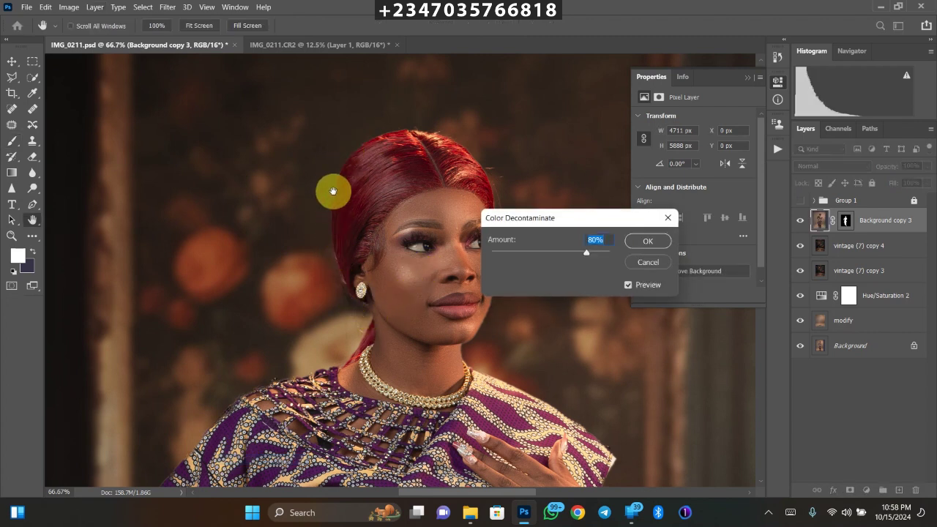
click(638, 241)
key(ctrl+0)
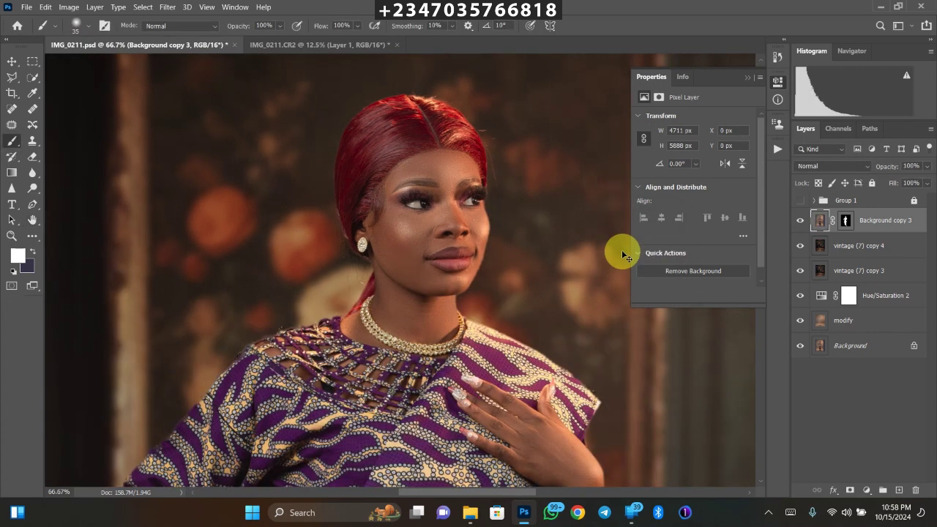
key(ctrl+minus)
key(ctrl+plus)
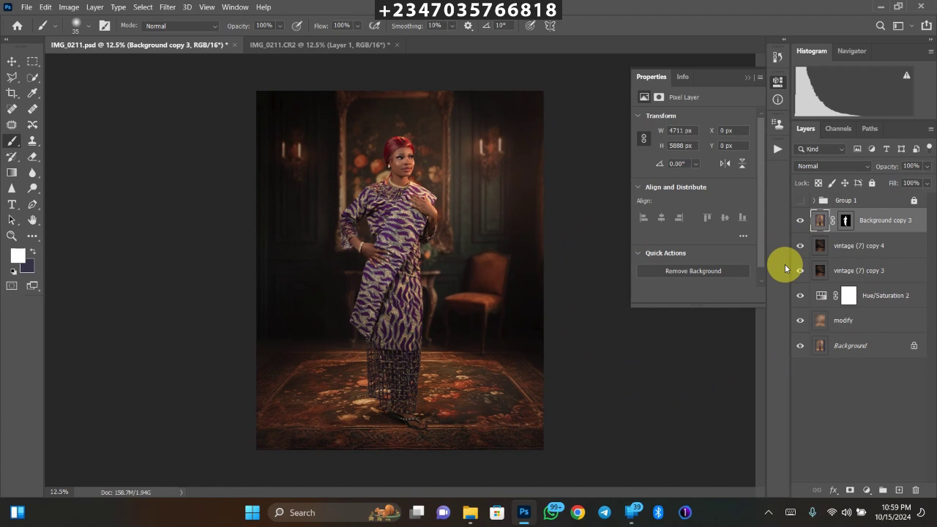
- Add a Color Lookup adjustment above Background copy 3 using the mela chocolate.CUBE LUT, with the layer opacity at 58%
click(865, 491)
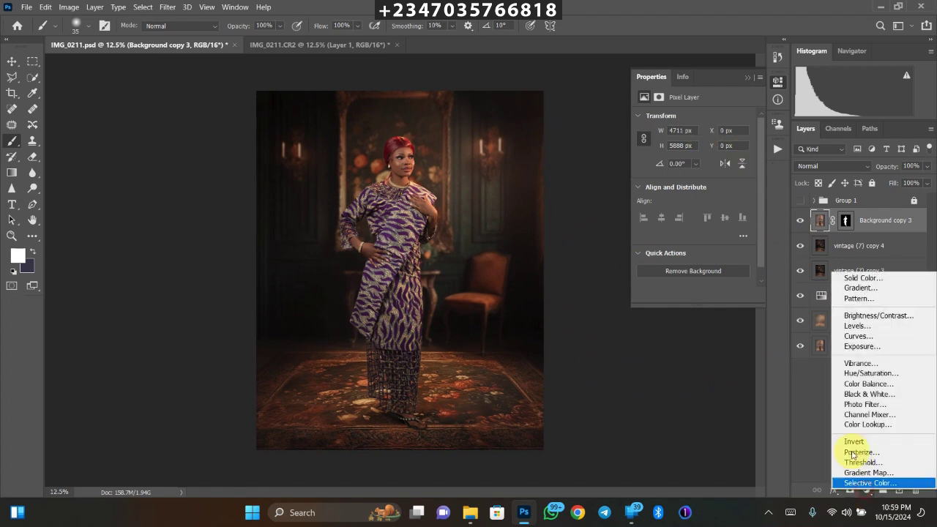
click(857, 424)
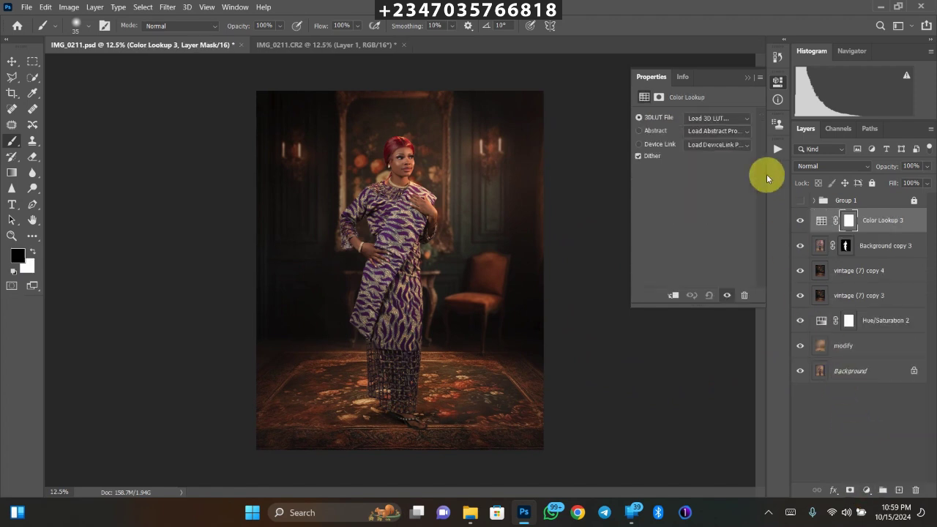
click(733, 118)
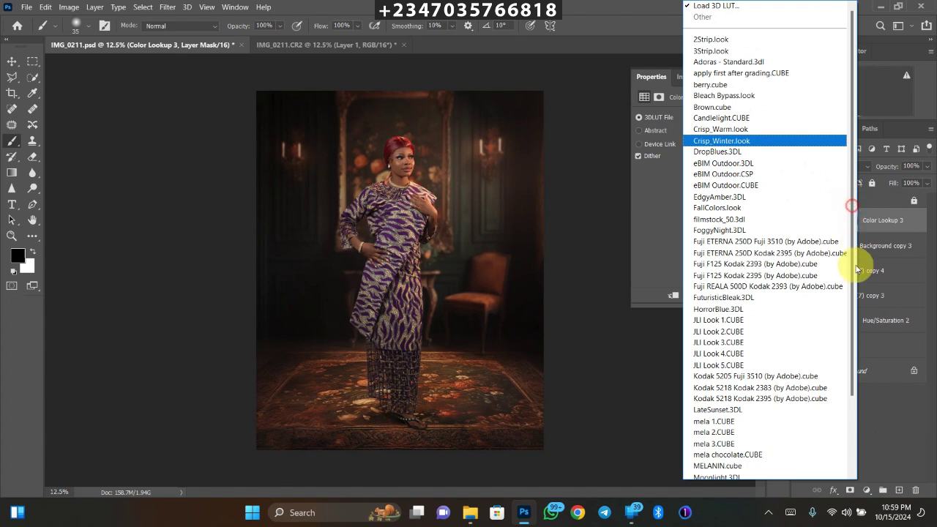
scroll(817, 377, down, 3)
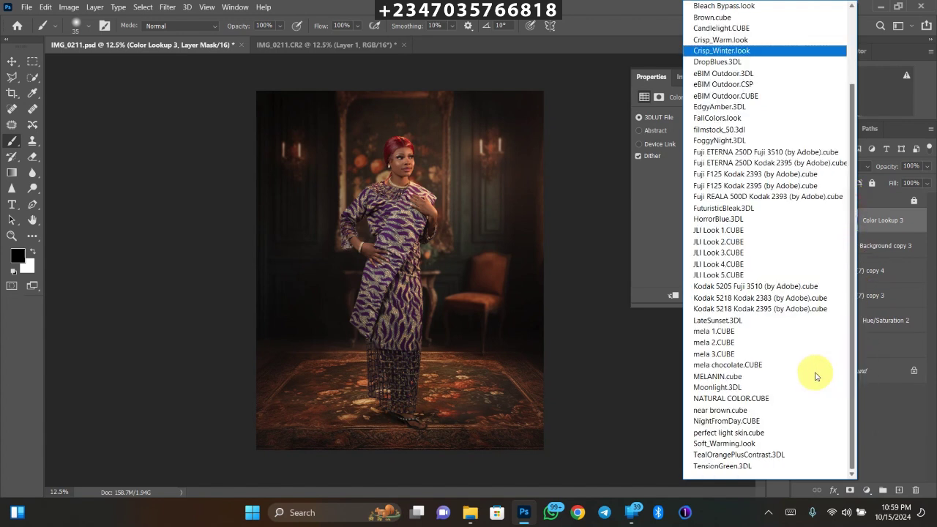
click(723, 366)
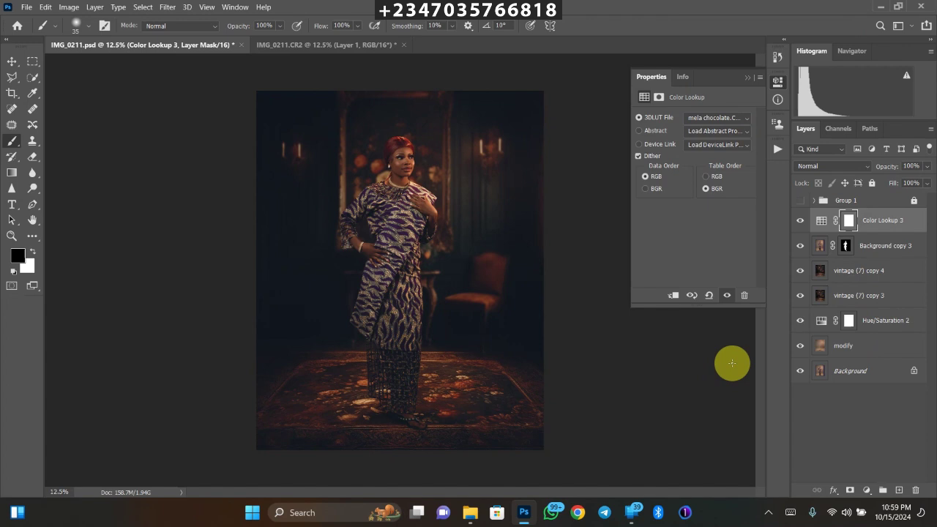
click(927, 166)
drag(924, 182, 904, 185)
key(ctrl+minus)
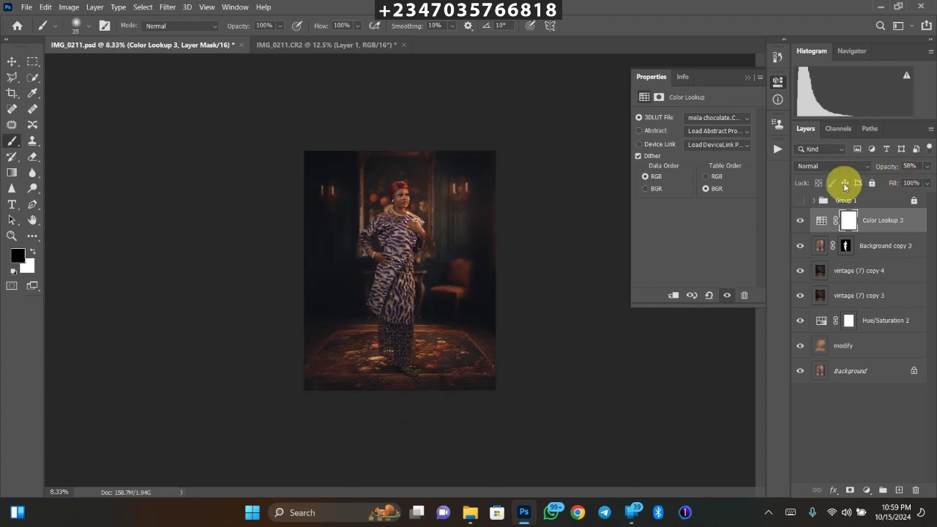
- Add a second Color Lookup adjustment layer on top of the first, using the near brown.cube LUT
click(861, 490)
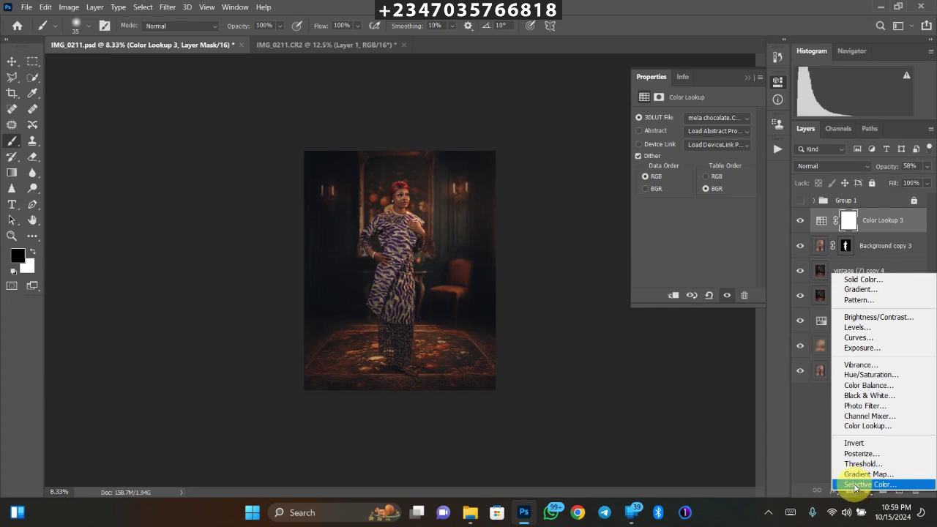
click(865, 431)
click(734, 118)
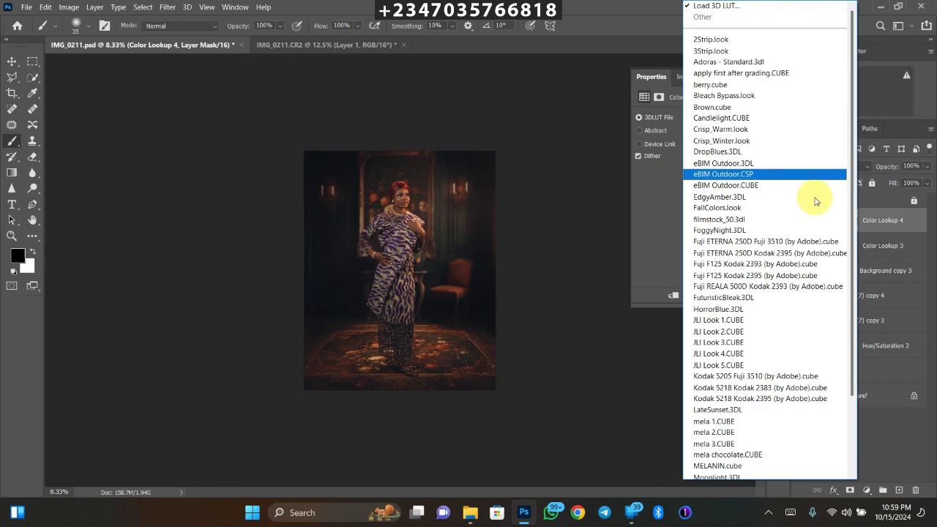
drag(847, 241, 850, 364)
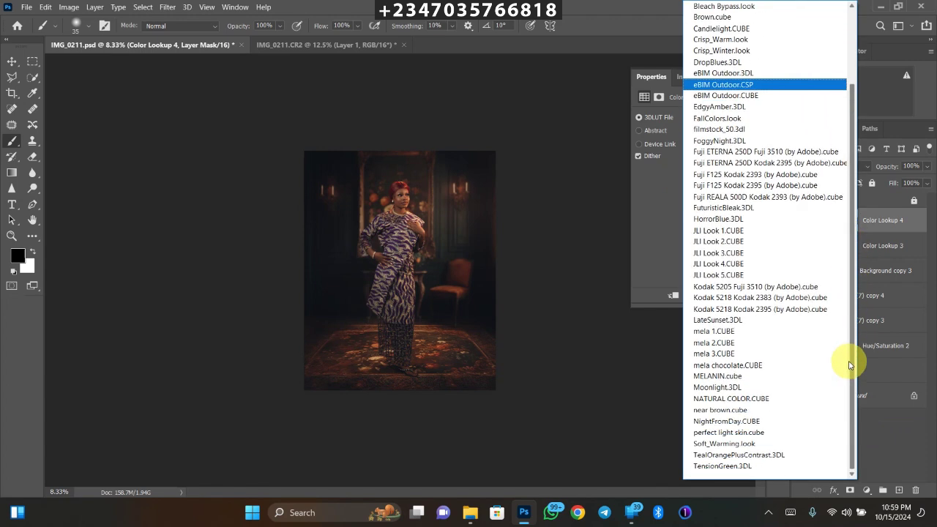
click(723, 412)
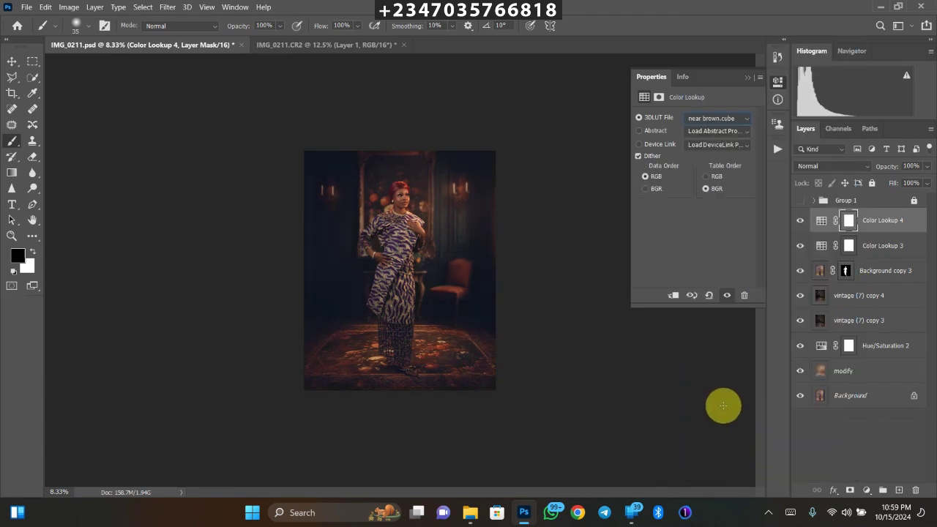
key(ctrl+plus)
key(ctrl+plus)
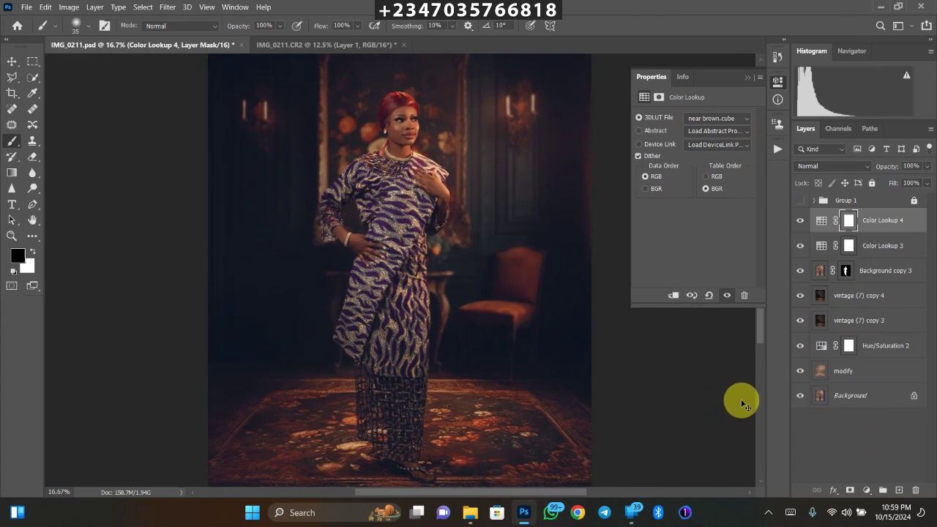
key(ctrl+minus)
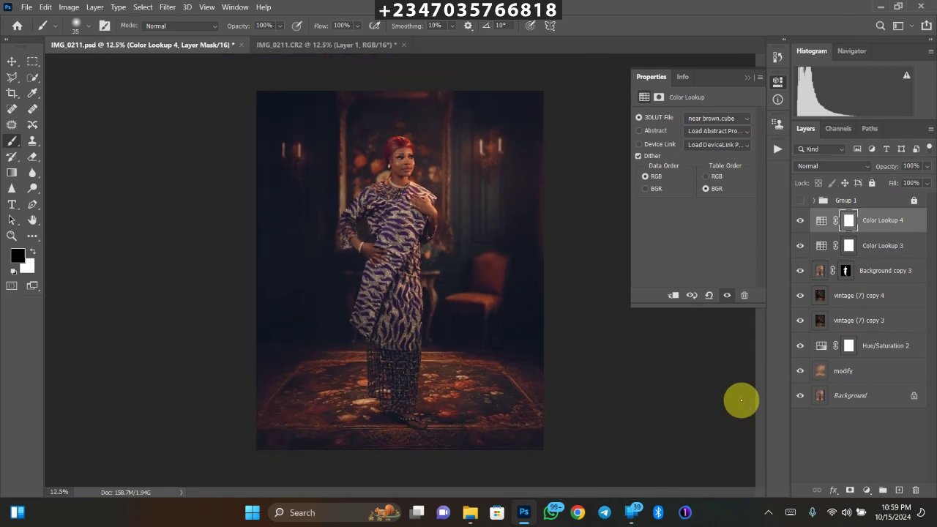